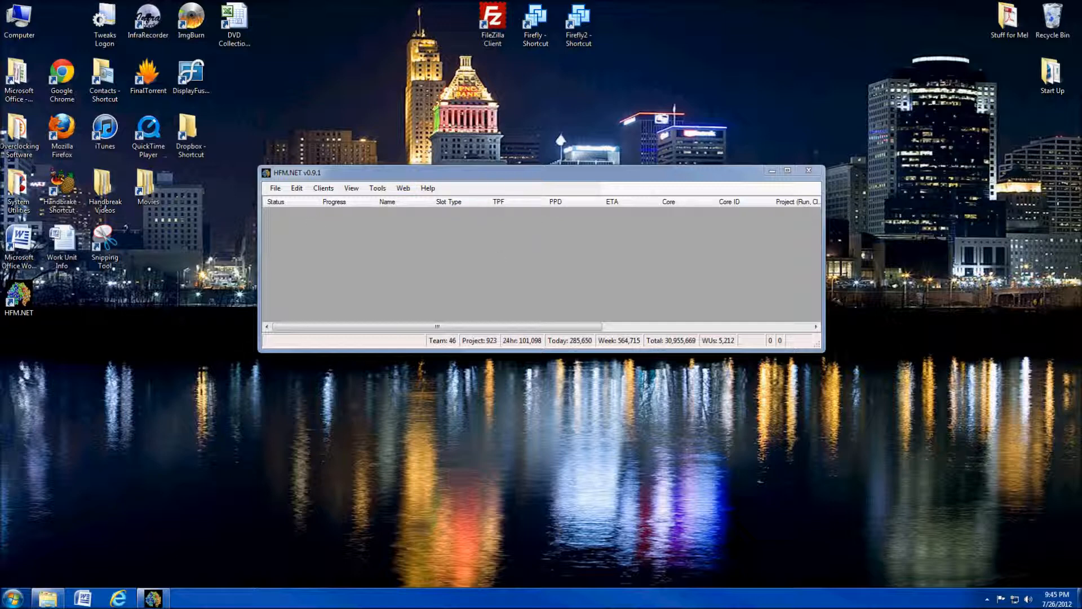
- Place the VMware Player shortcut on the desktop and launch the program from it
left_click_drag(2, 223, 63, 288)
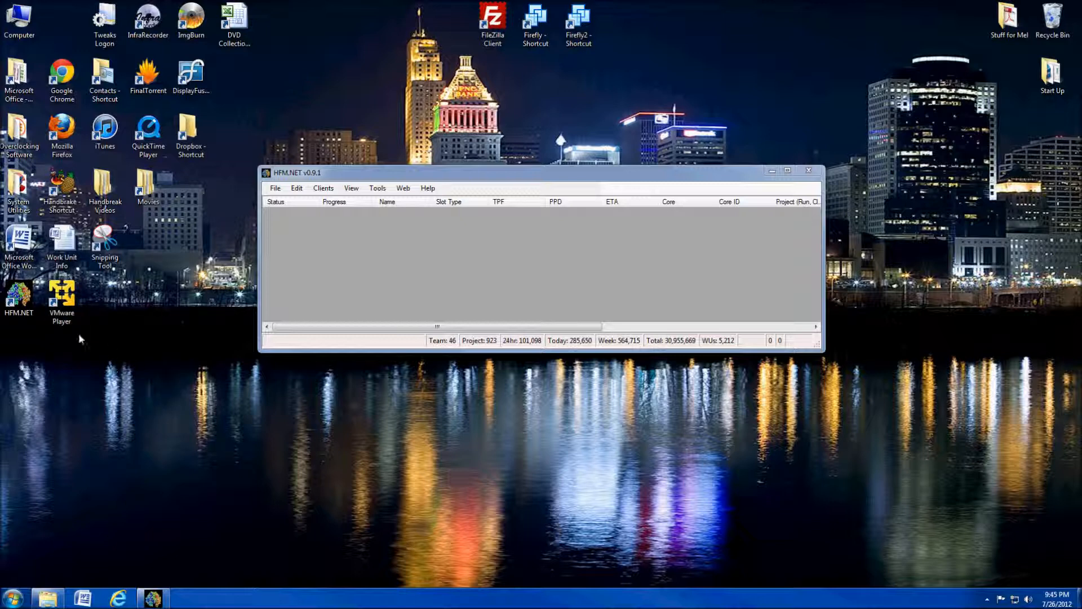
double_click(69, 298)
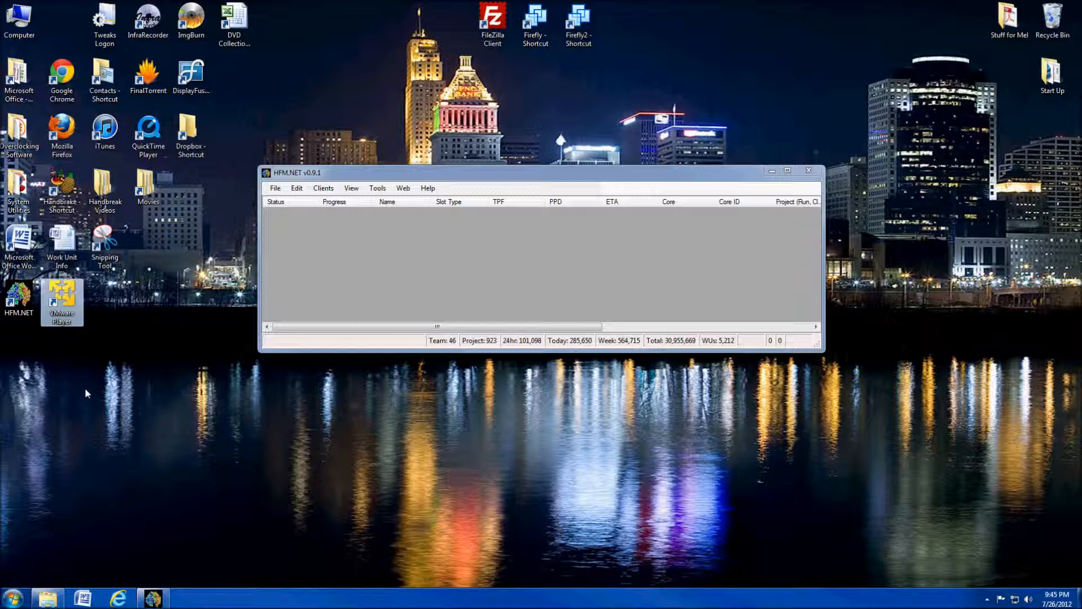
double_click(66, 303)
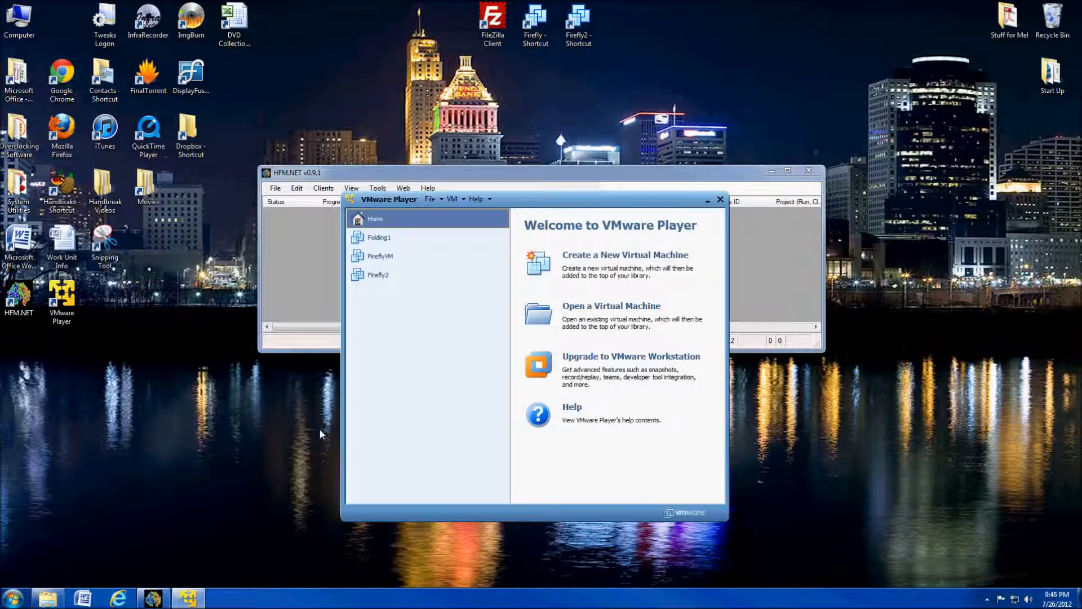
- Set the Folding1 virtual machine's network adapter to Bridged with the physical network connection state replicated, and save the settings
left_click(382, 238)
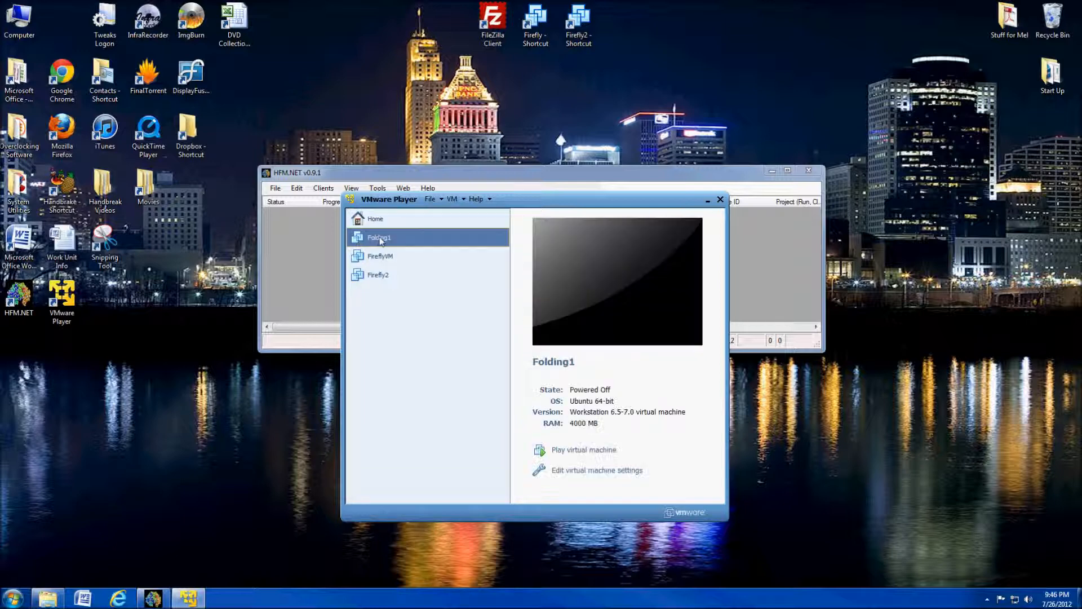
left_click(581, 471)
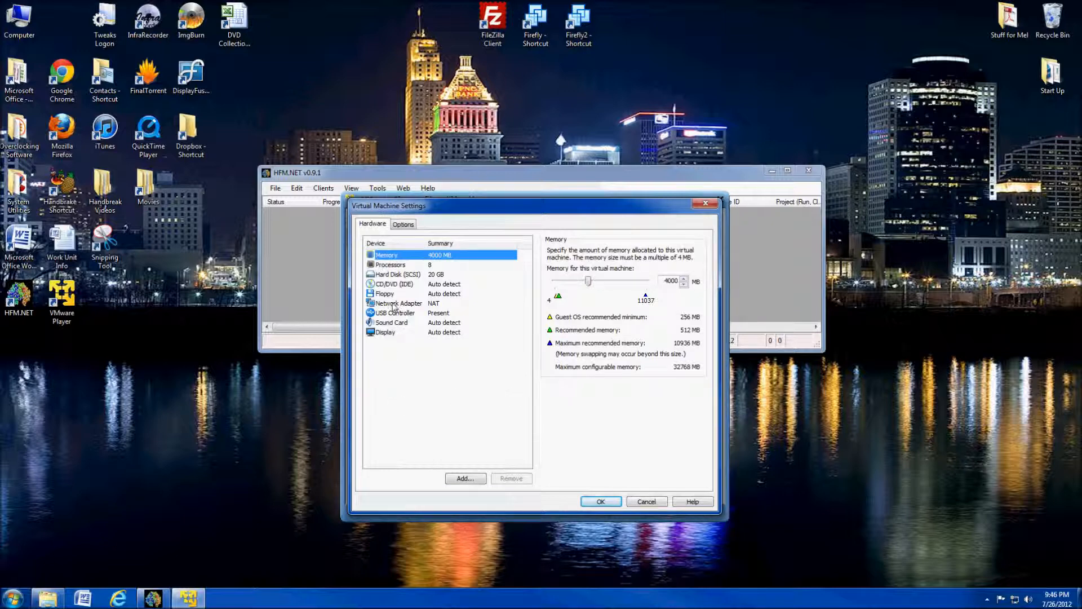
left_click(393, 305)
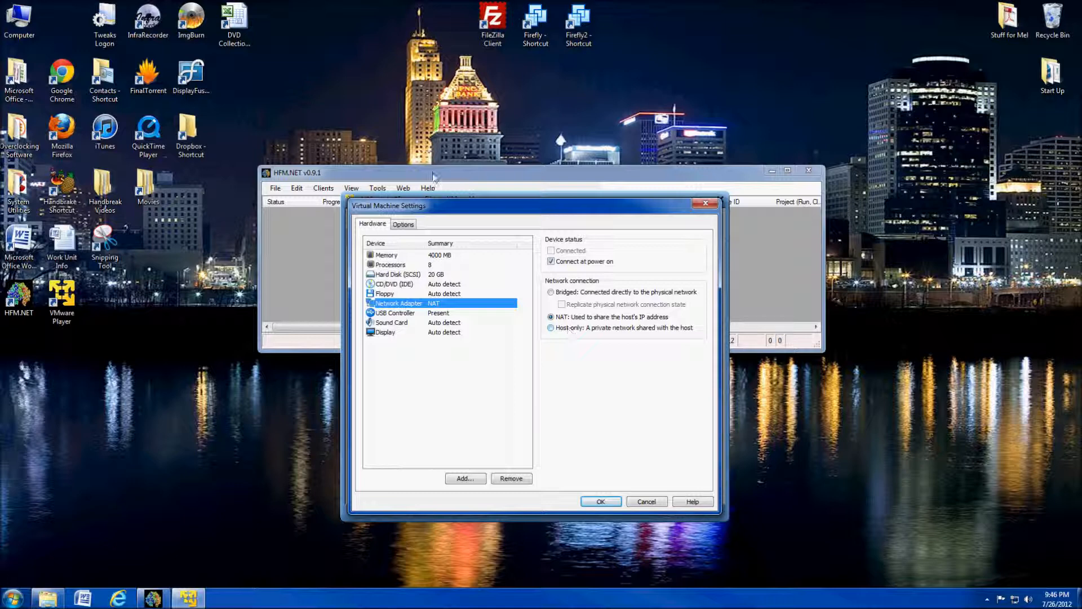
left_click(551, 293)
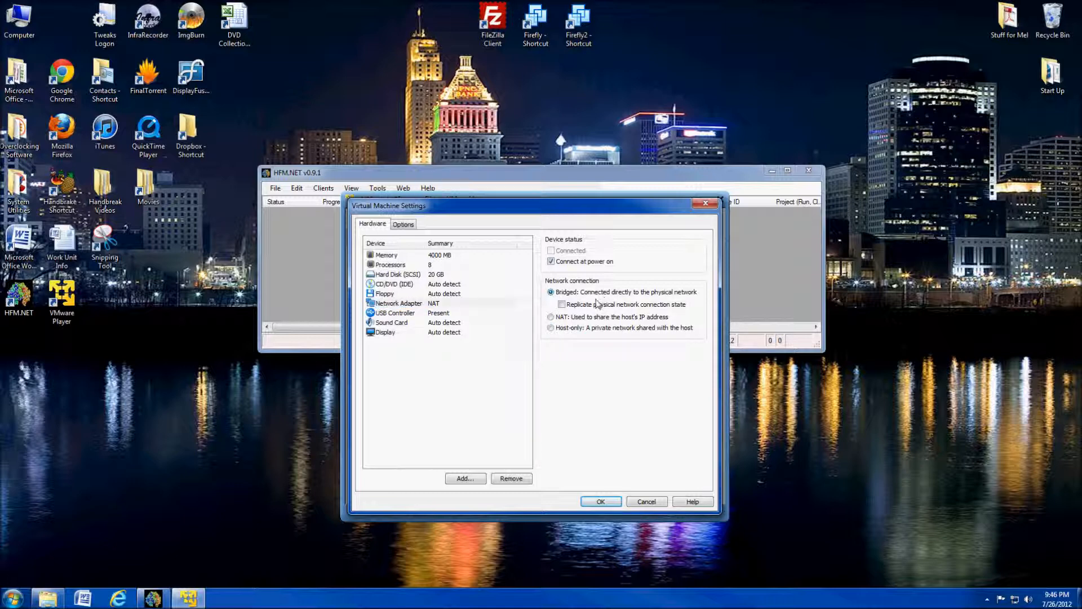
left_click(562, 304)
left_click(601, 502)
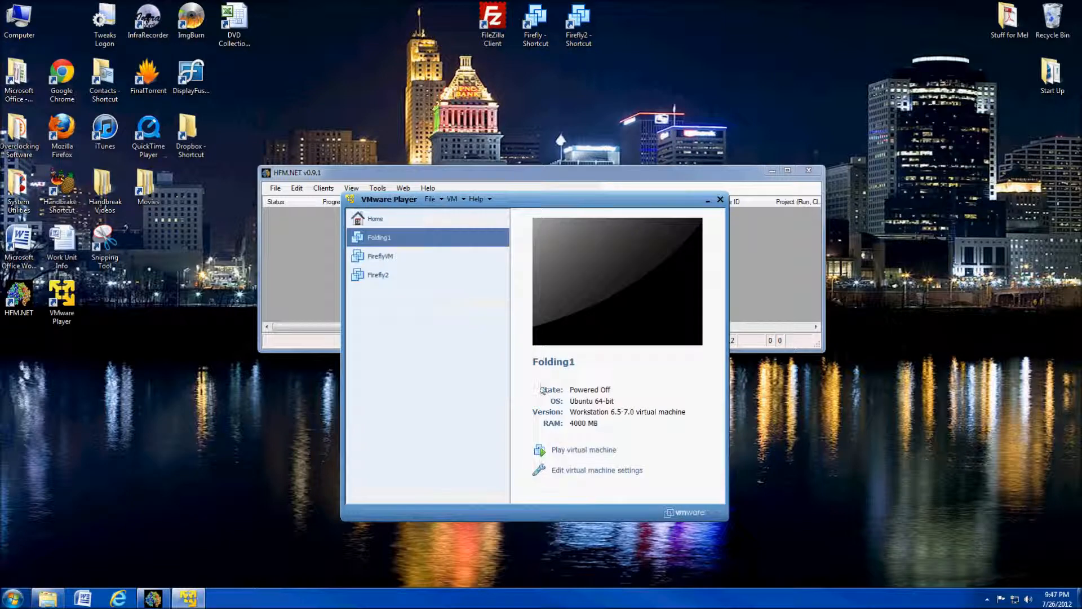
- Start the Folding1 virtual machine and open the home folder in its Ubuntu desktop
double_click(380, 239)
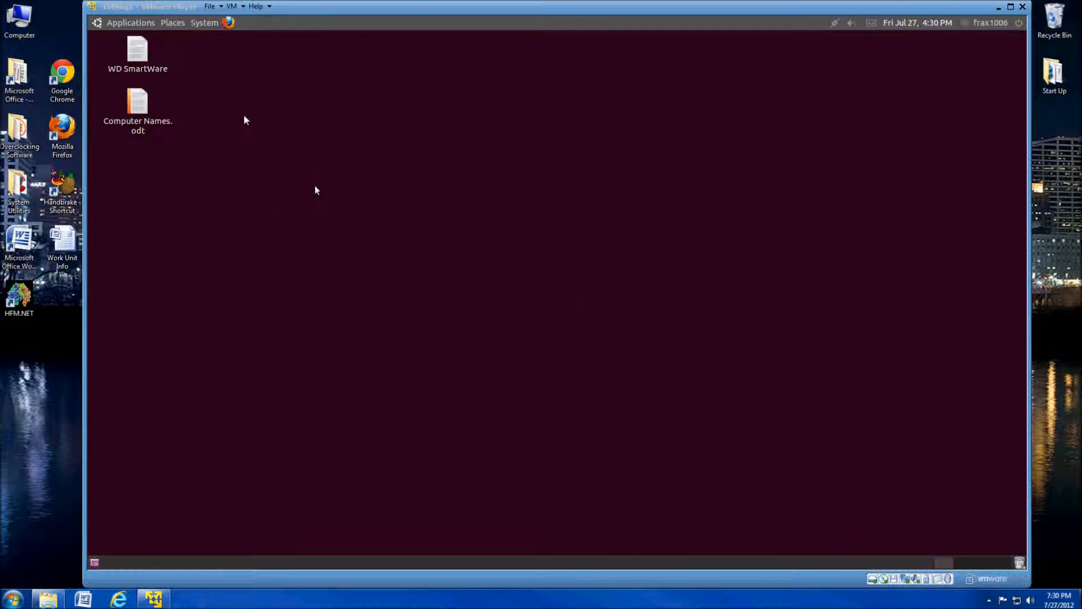
left_click(315, 189)
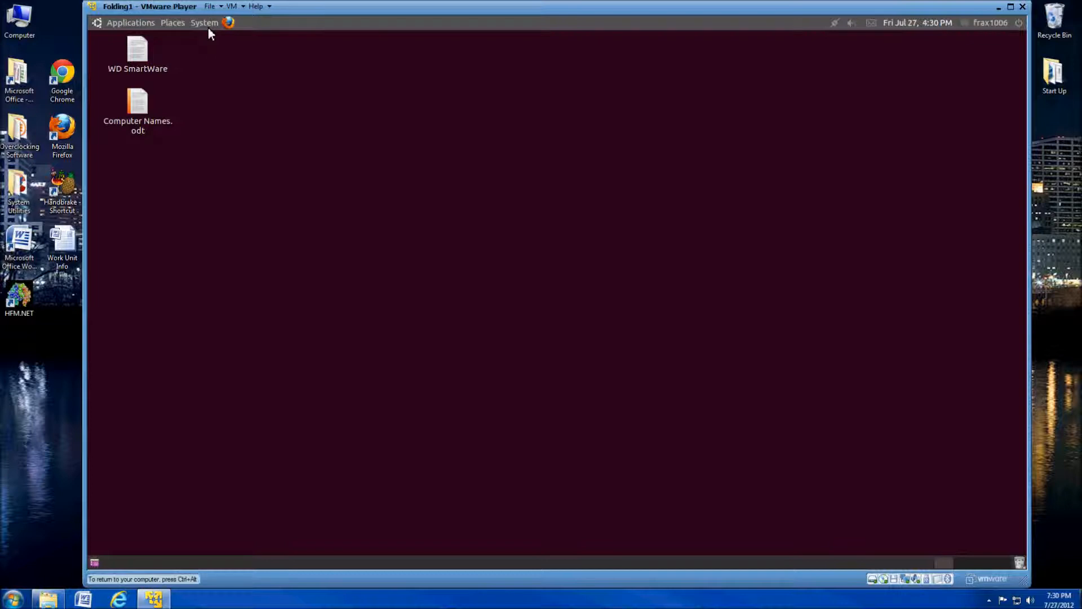
left_click(179, 26)
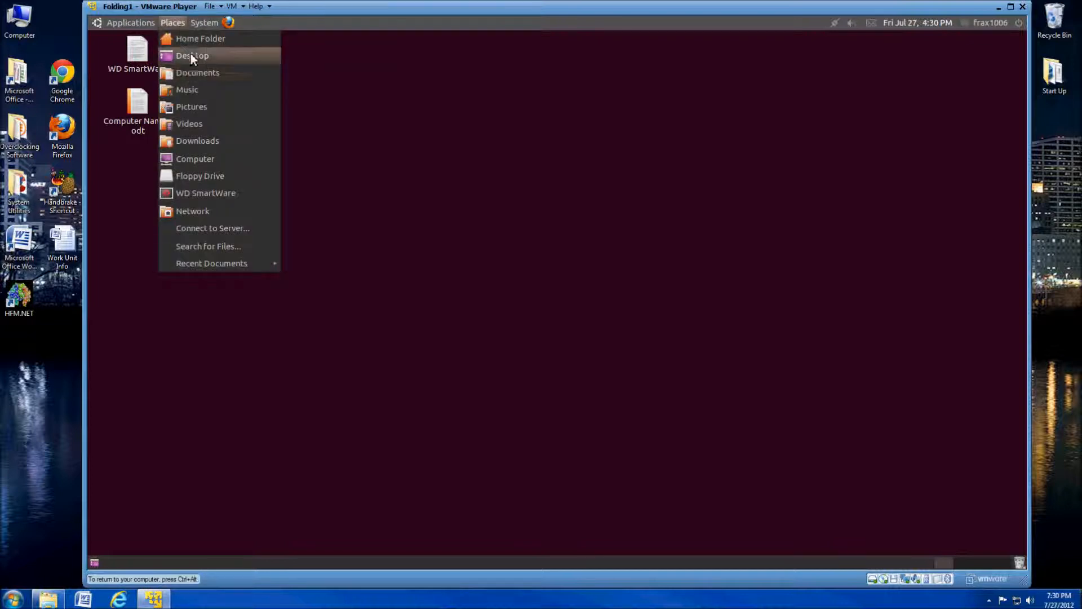
left_click(191, 44)
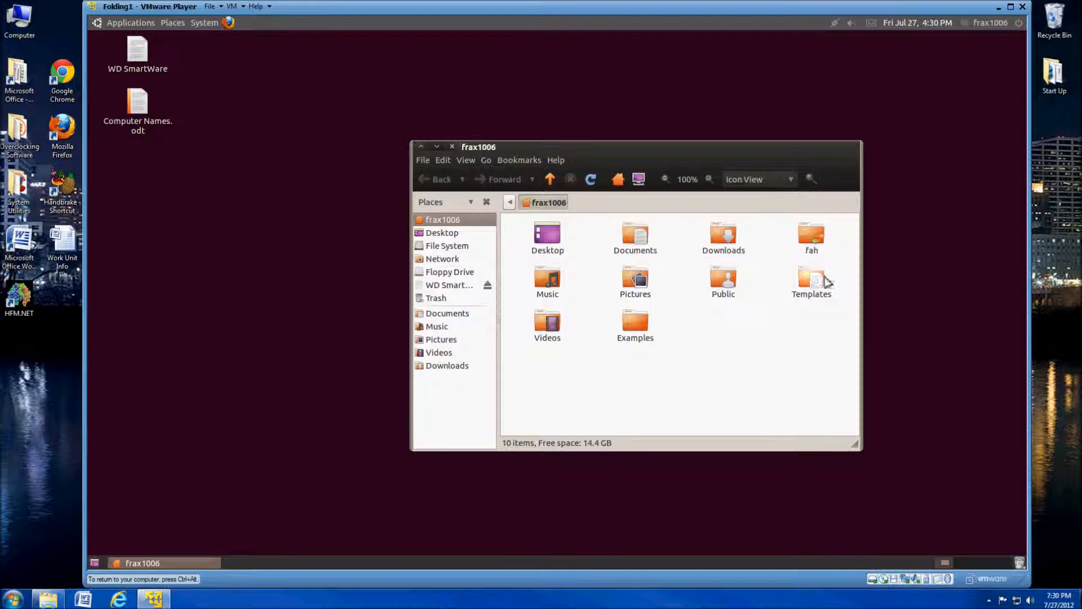
left_click(174, 23)
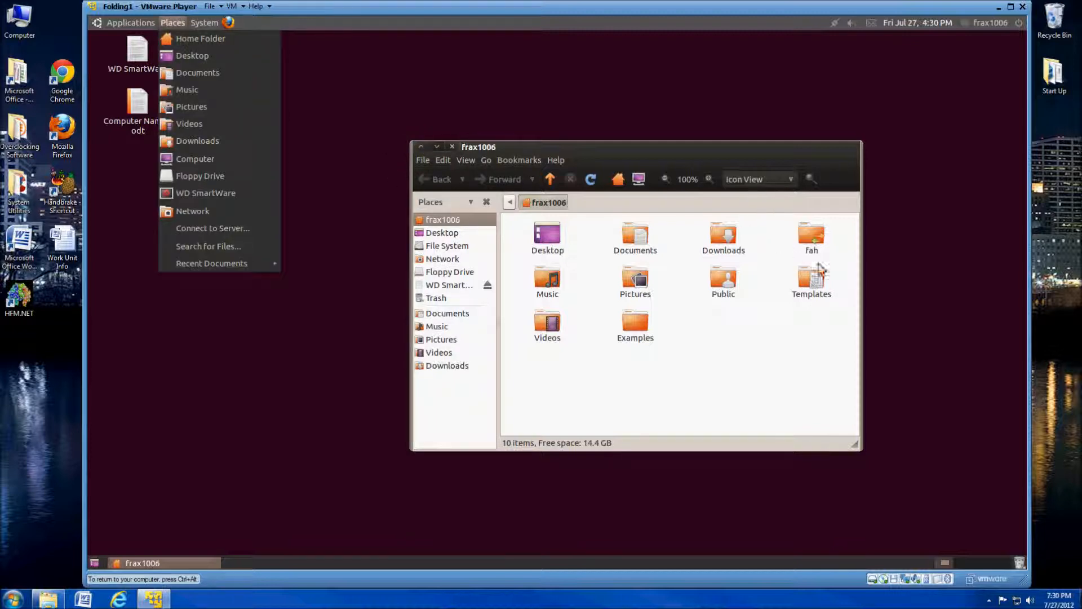
left_click(820, 367)
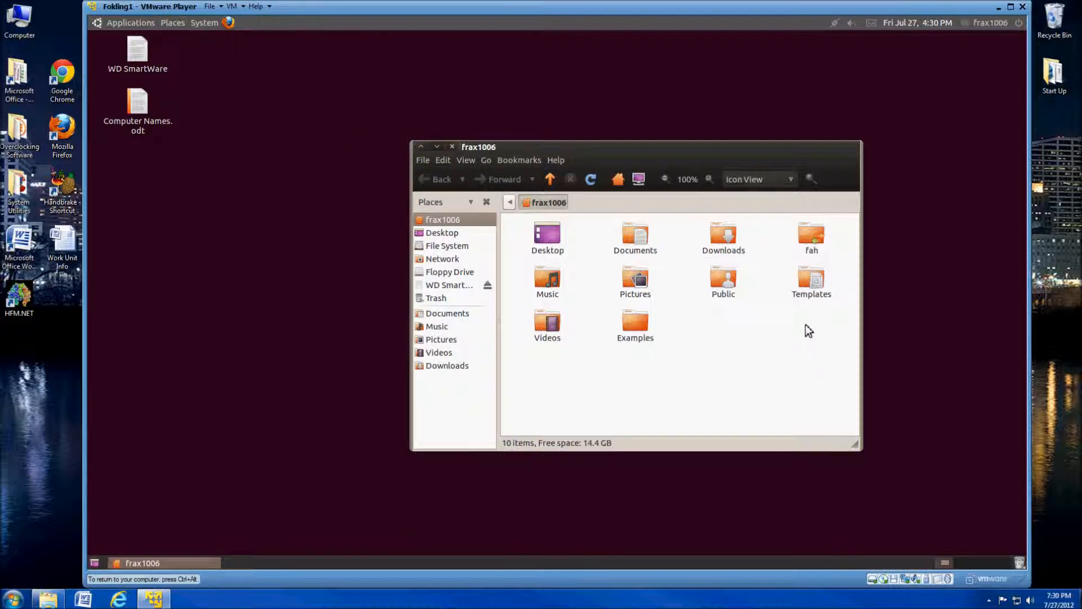
- Examine the fah folder's sharing options, switching sharing off and back on, and close the dialog and folder window without saving
right_click(816, 240)
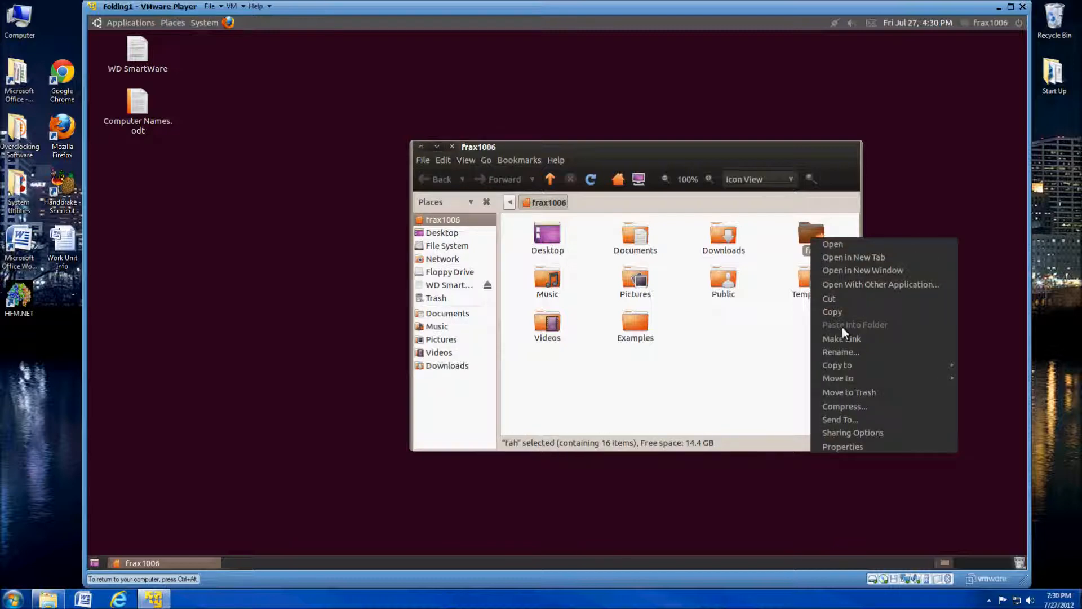
left_click(852, 433)
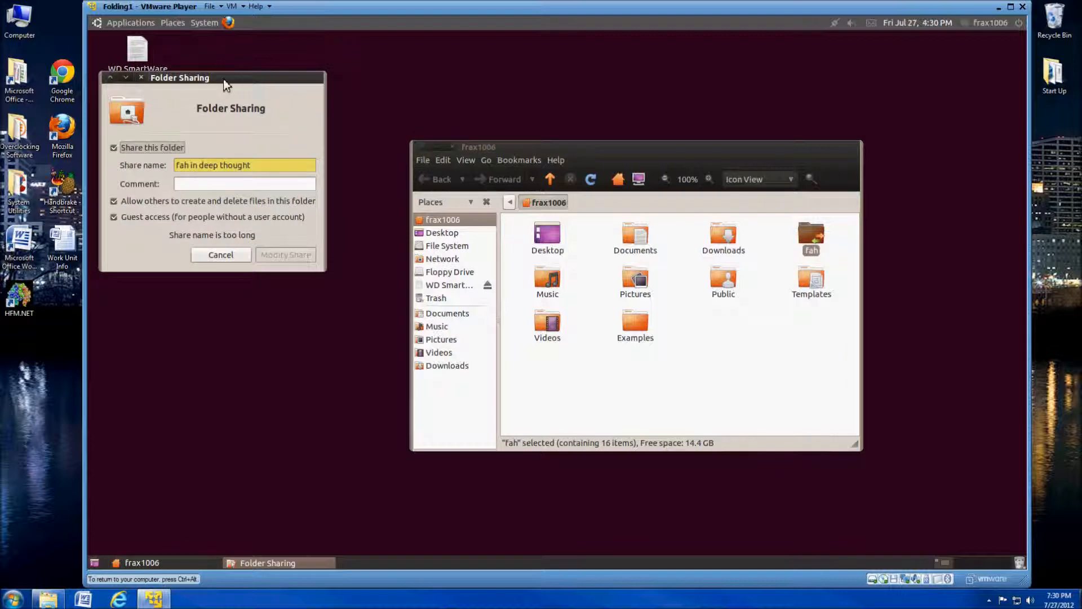
left_click_drag(223, 80, 653, 219)
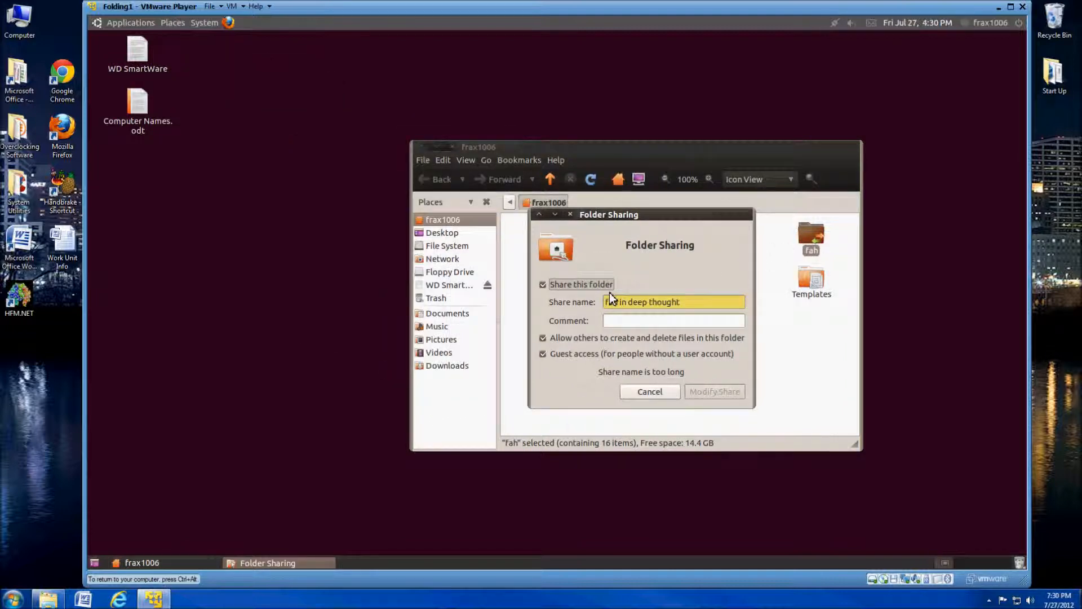
left_click(570, 286)
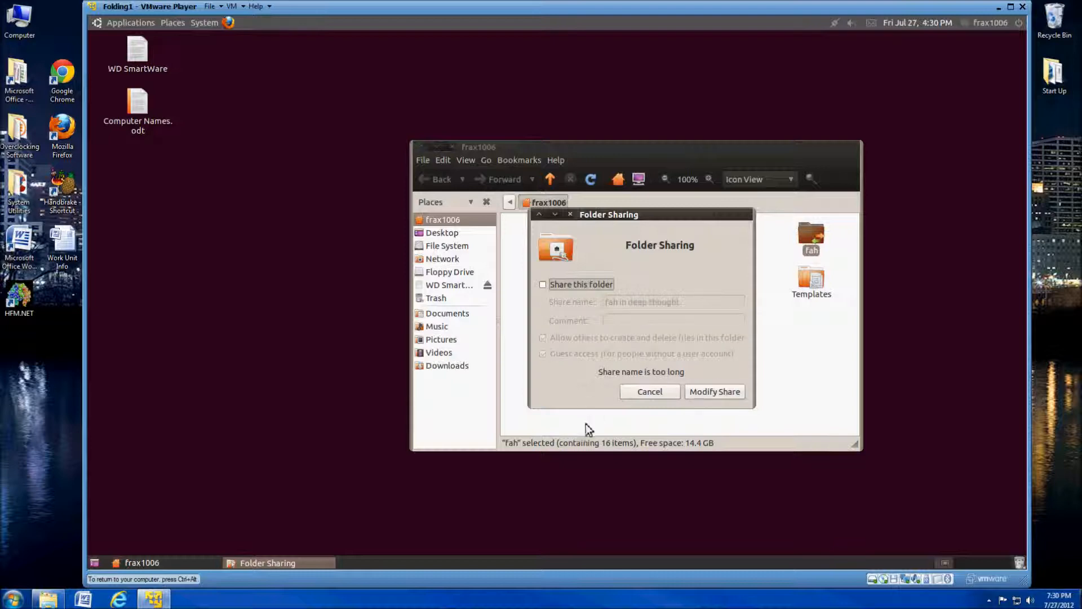
left_click(551, 289)
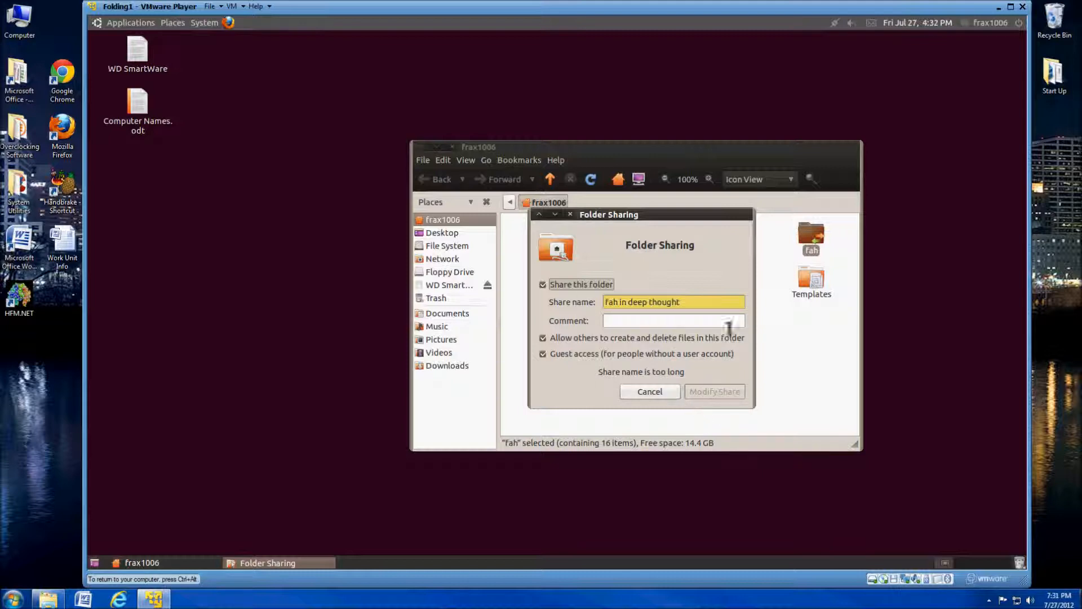
left_click(571, 215)
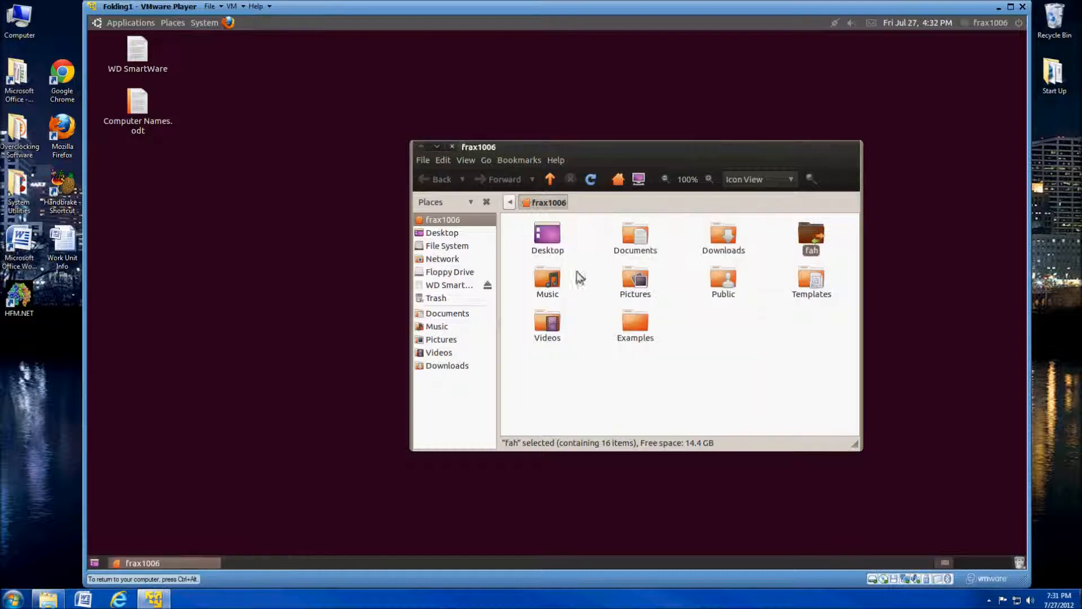
left_click(452, 147)
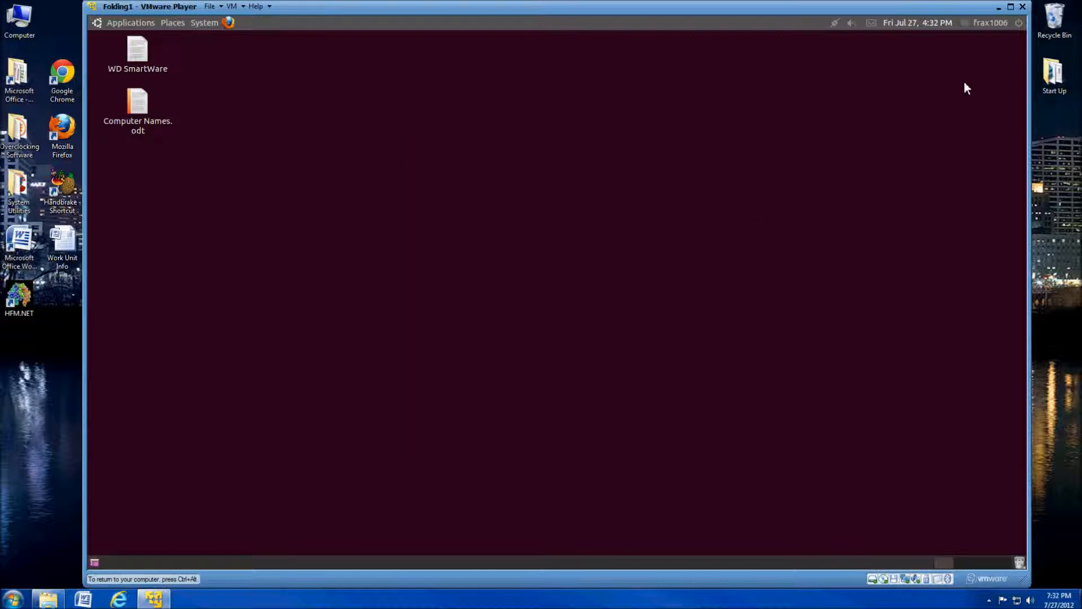
- Return to the Windows host by minimizing the virtual machine, and launch HFM.NET with its window moved clear of the desktop icons
key("ctrl+alt")
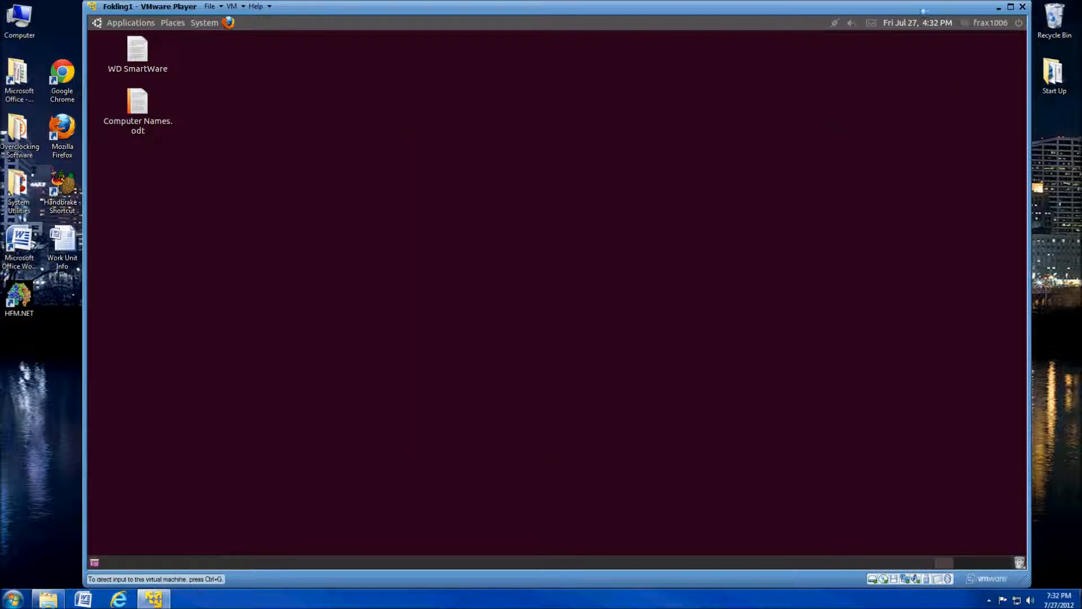
left_click(999, 8)
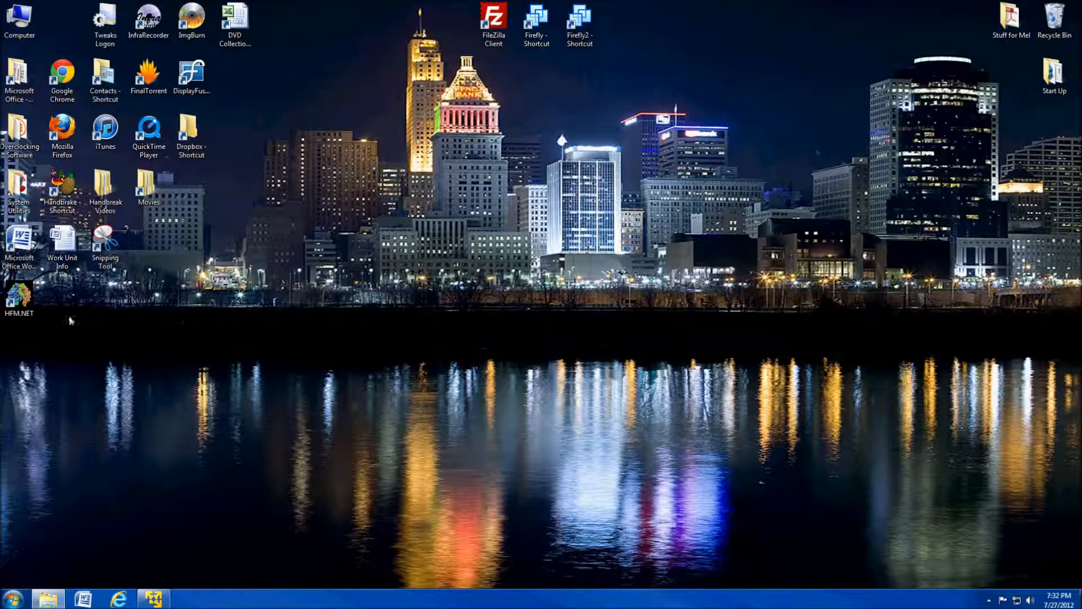
double_click(20, 298)
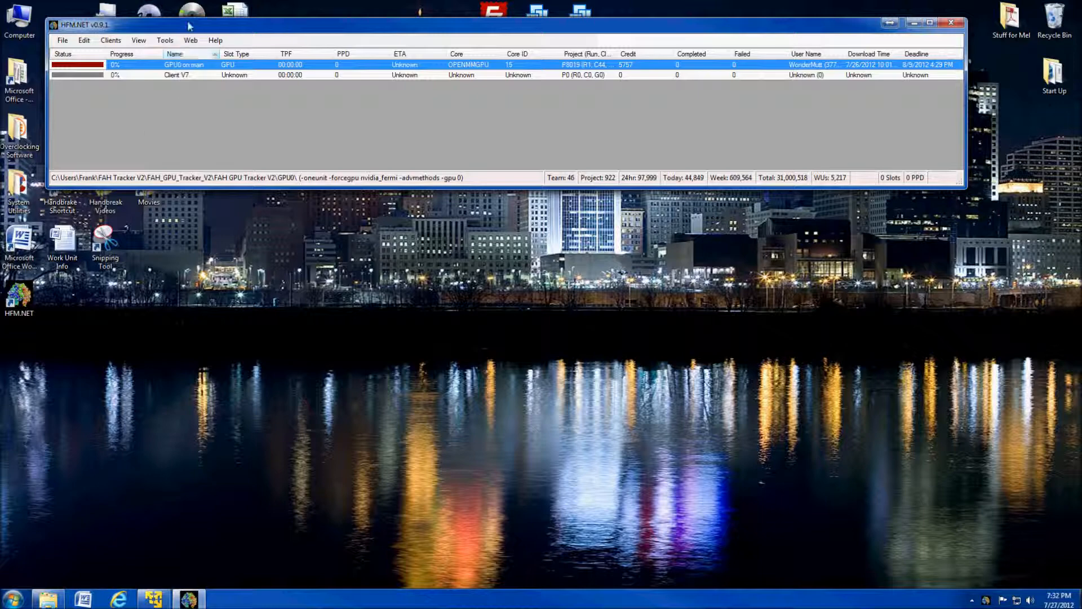
left_click_drag(192, 27, 288, 43)
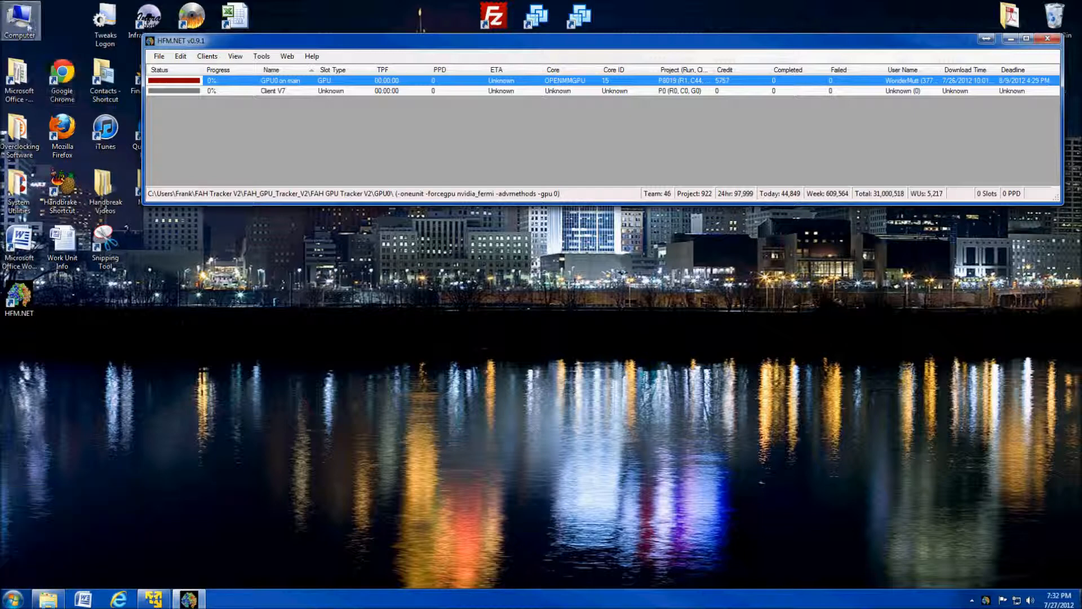
- Browse the network to the "fah in deep thought" share on DEEP THOUGHT and locate the FAHlog and unitinfo files
left_click(27, 23)
double_click(28, 26)
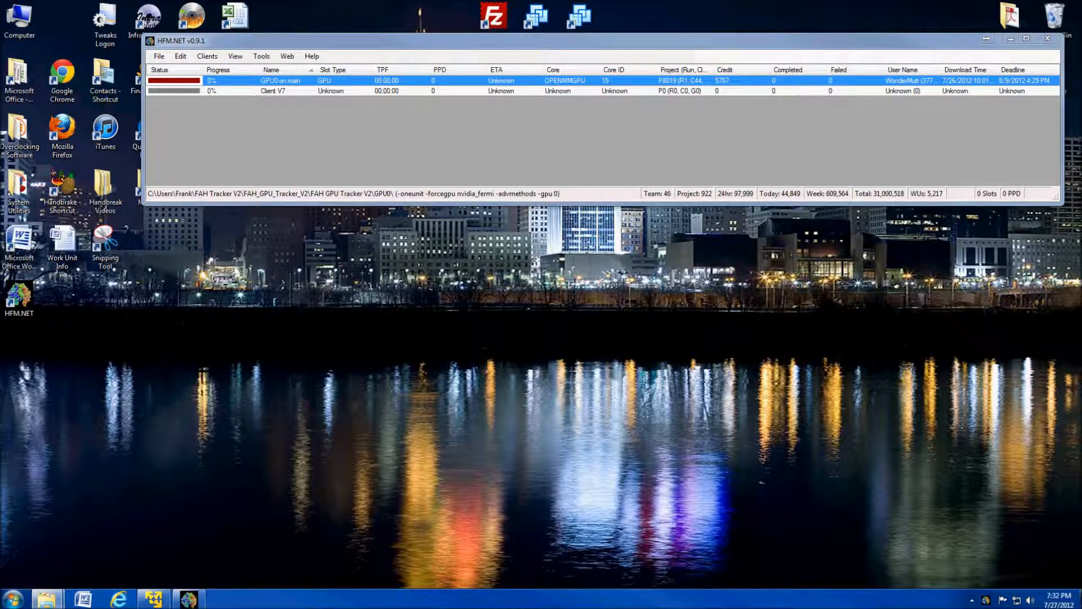
left_click_drag(1081, 153, 532, 117)
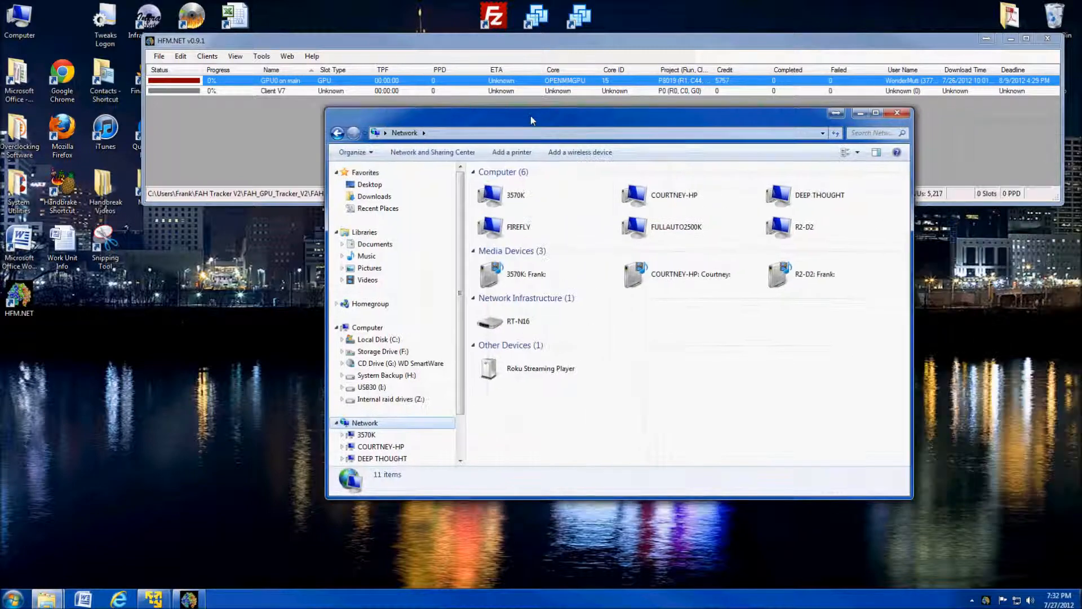
double_click(831, 206)
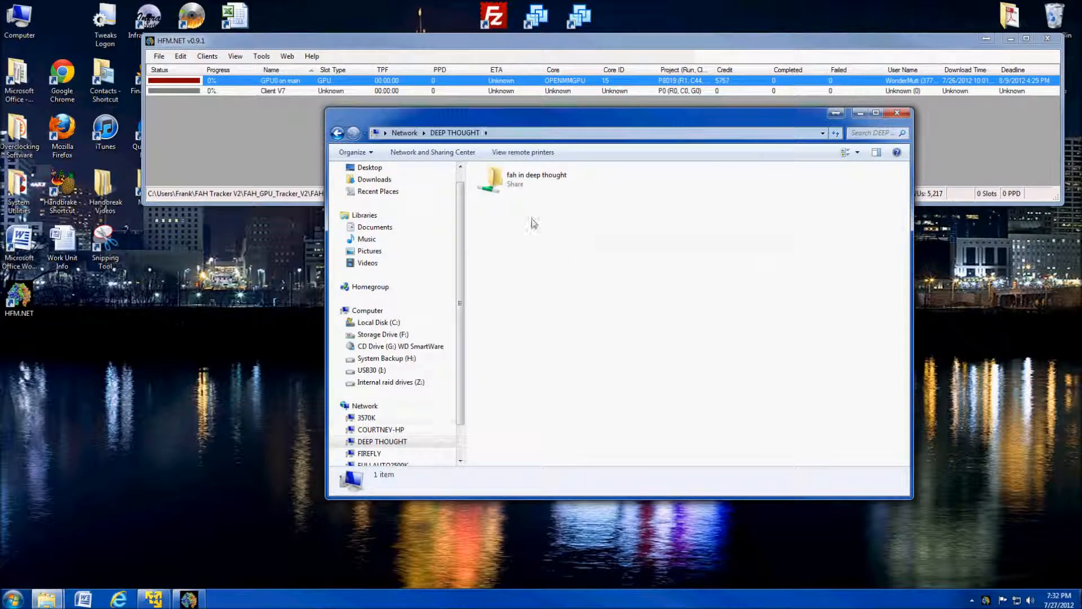
double_click(513, 184)
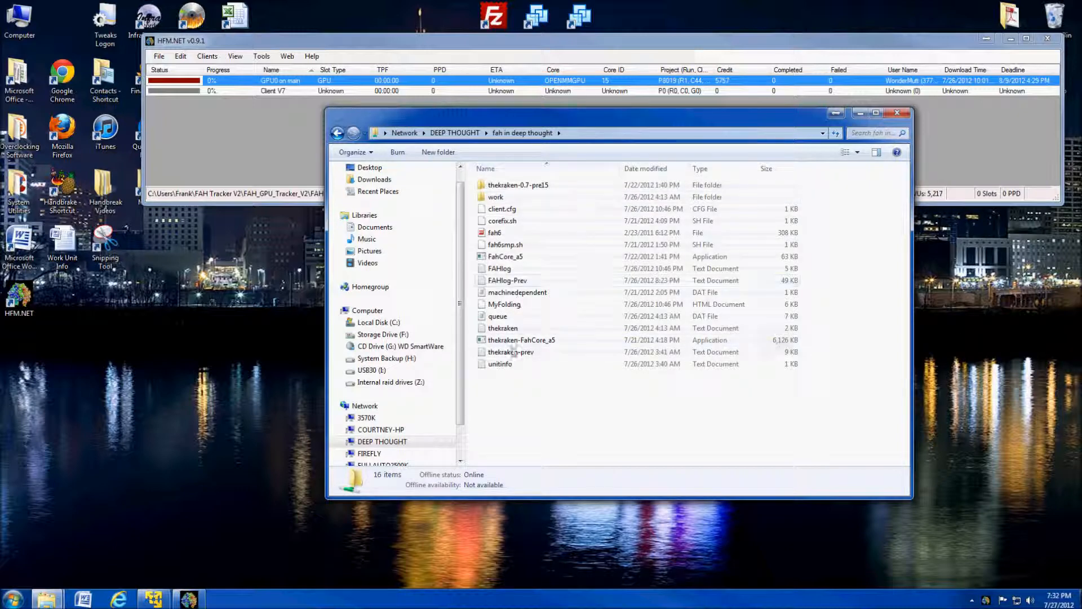
left_click(511, 269)
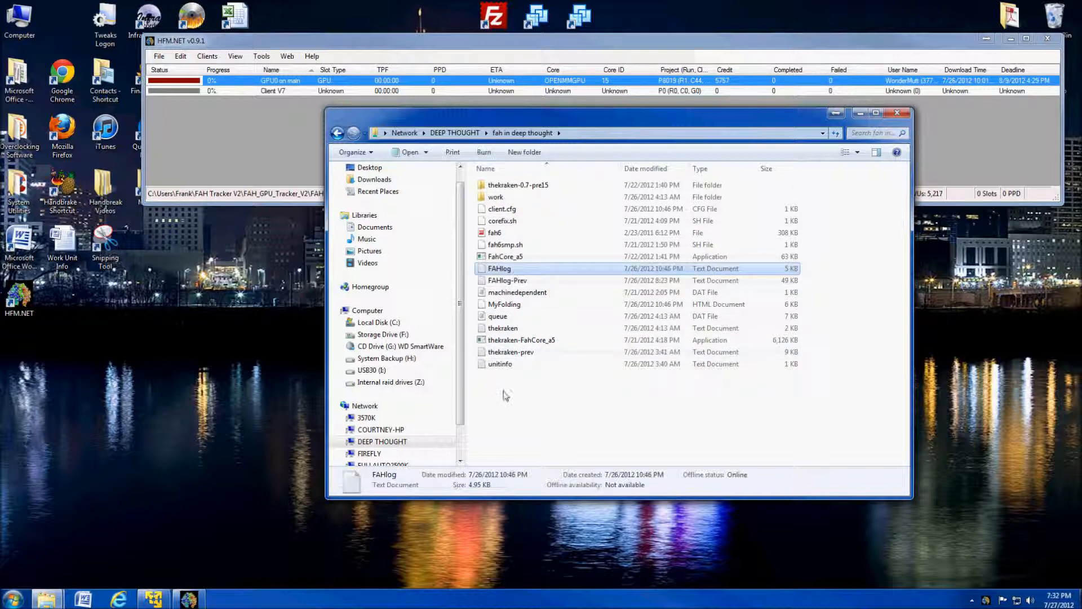
left_click(503, 365)
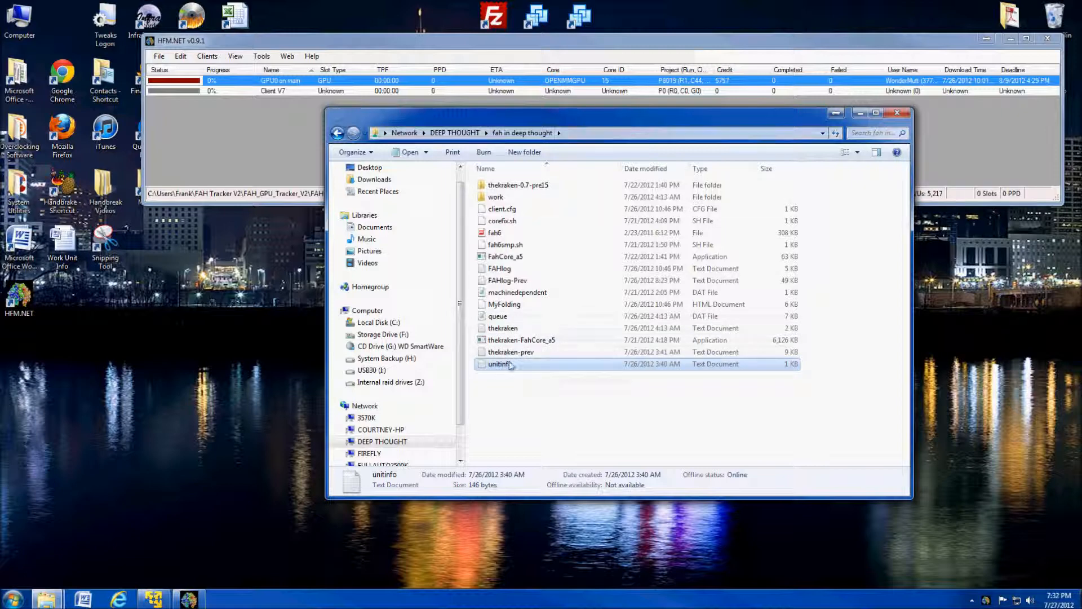
- Reopen the "fah in deep thought" share on DEEP THOUGHT through the network and copy its folder path
left_click(404, 133)
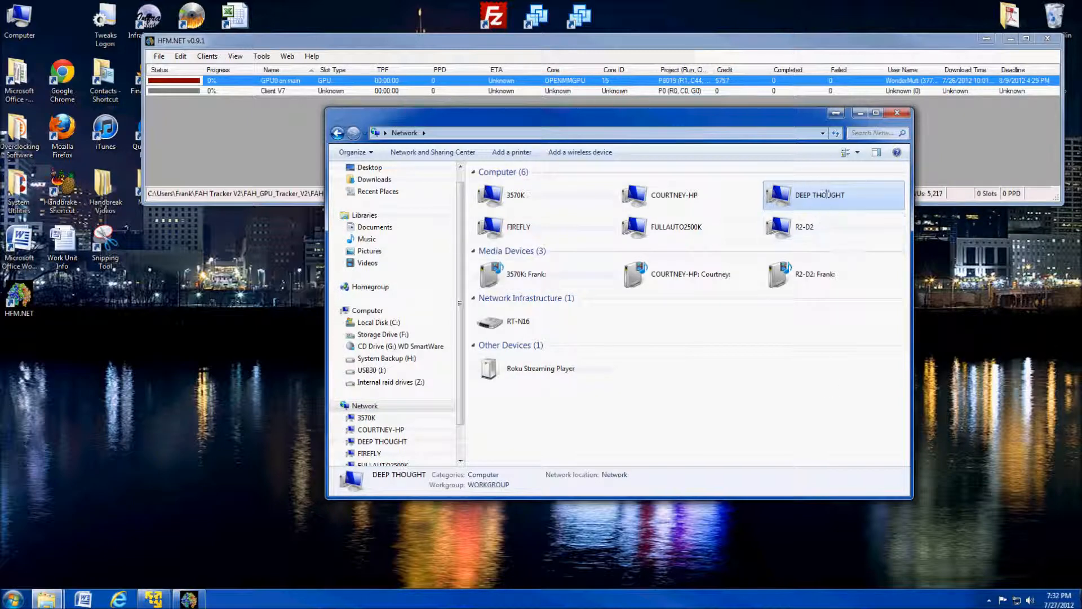
double_click(811, 200)
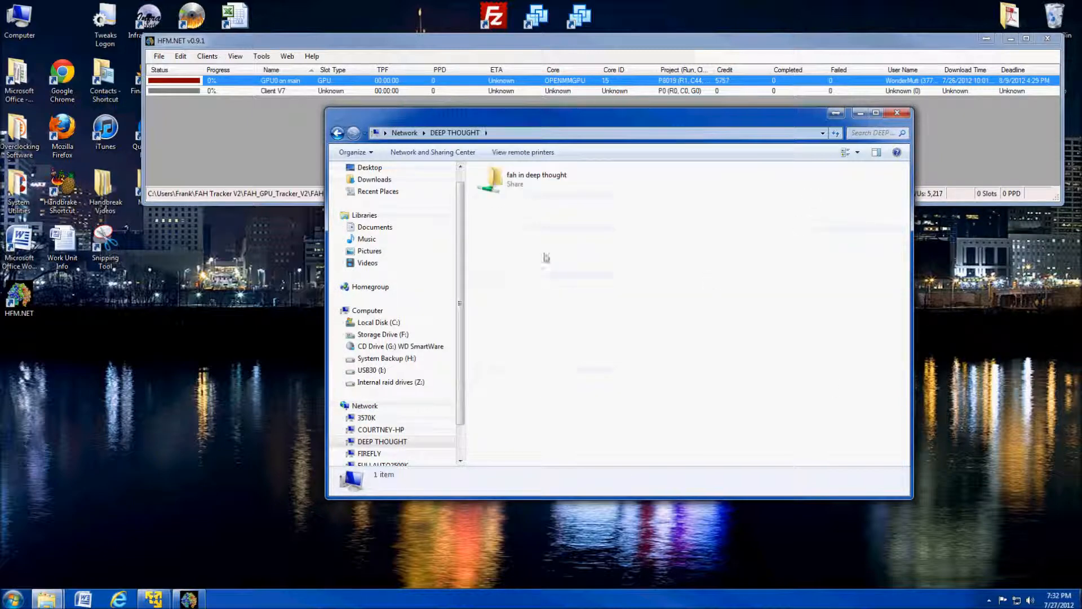
double_click(499, 185)
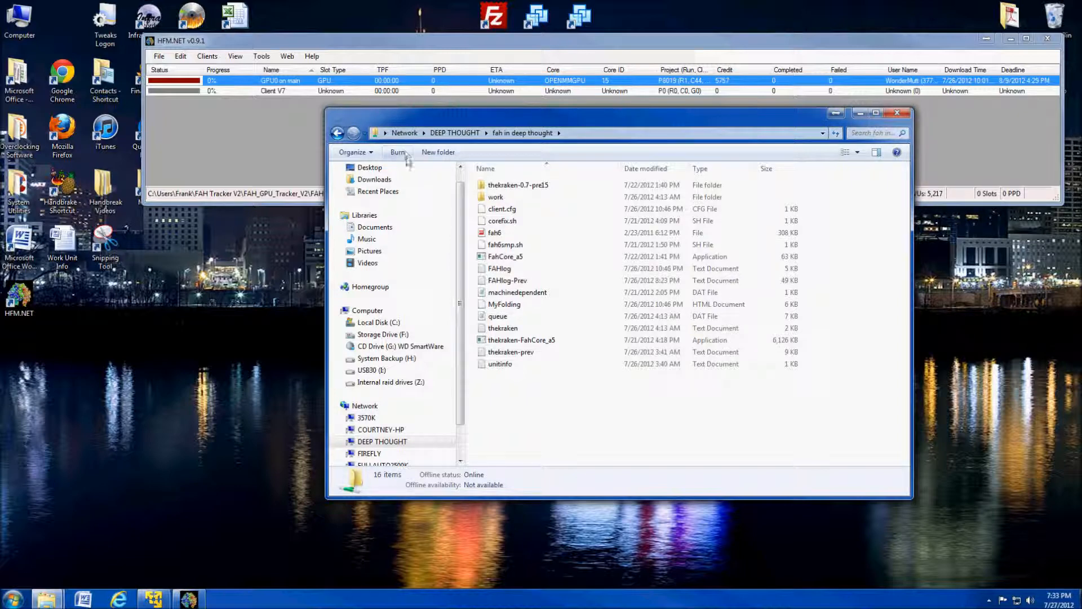
left_click(593, 133)
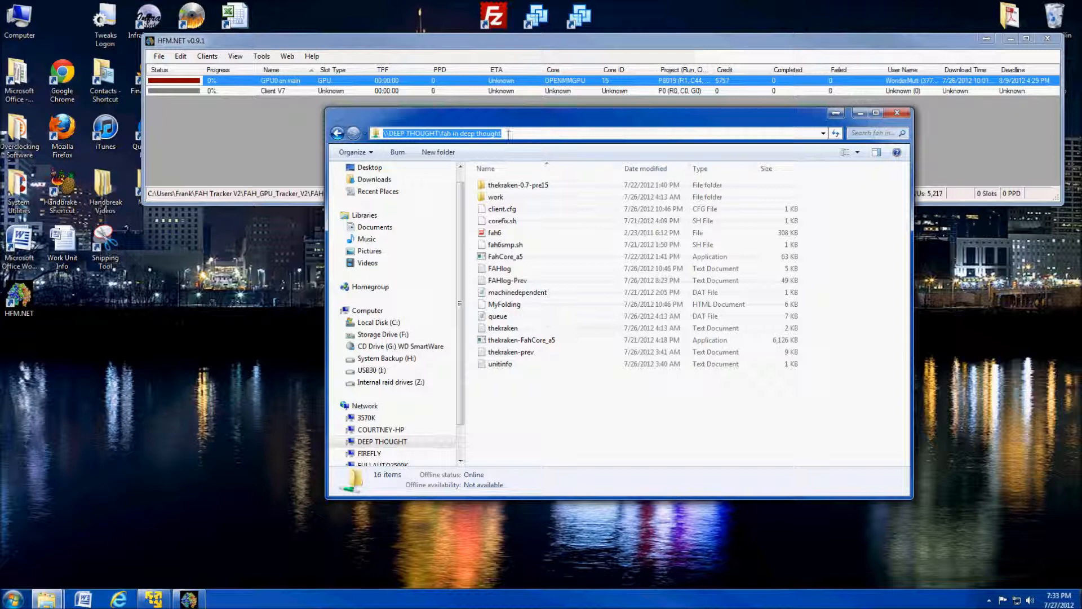
right_click(481, 136)
left_click(514, 176)
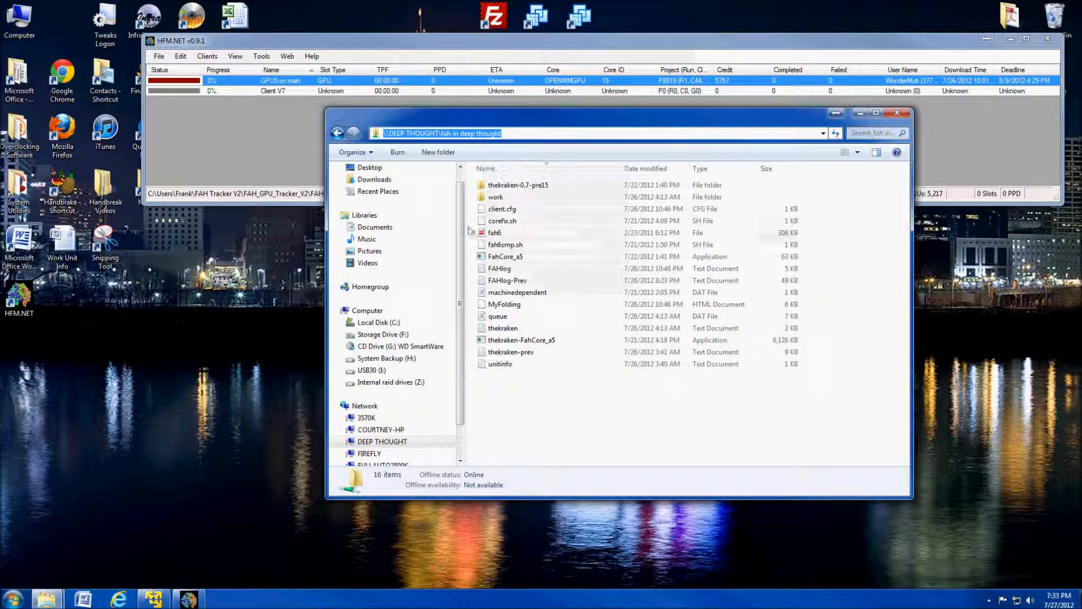
- Bring HFM.NET forward and open the setup for adding a legacy (v6) client
left_click(268, 43)
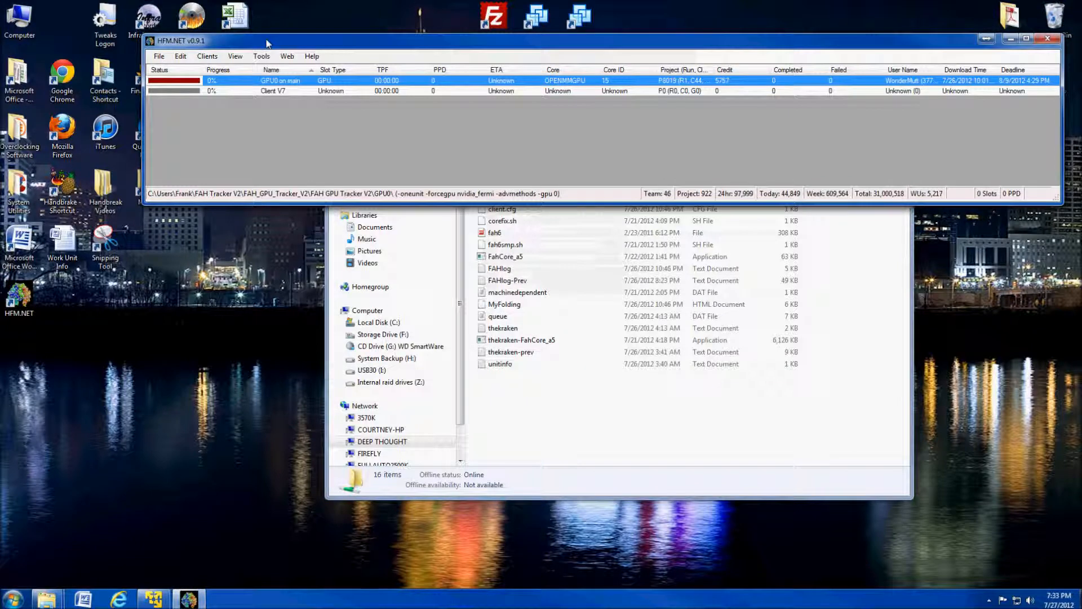
left_click(207, 56)
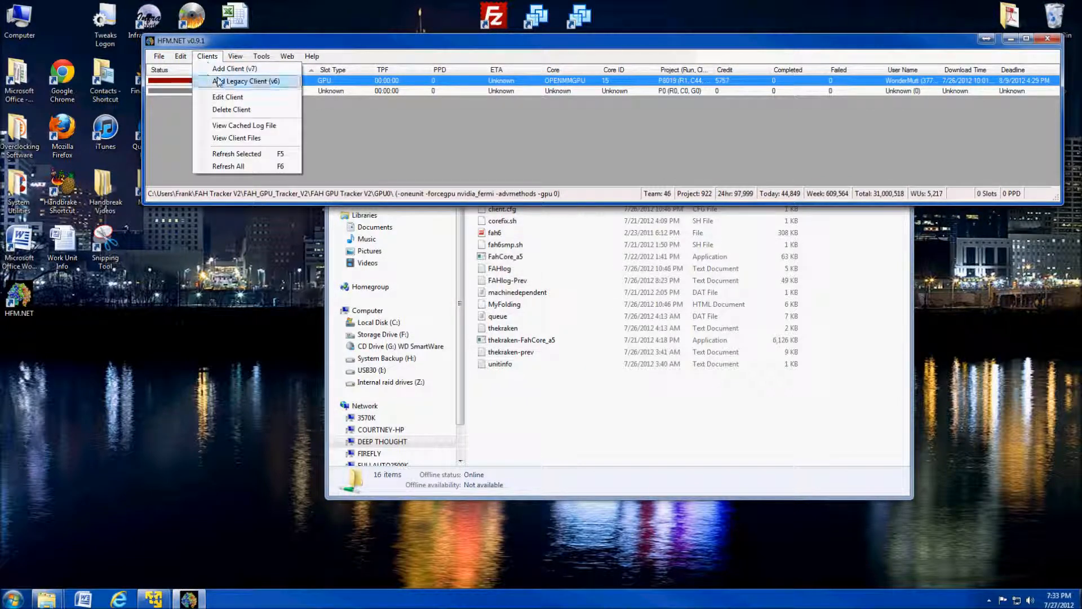
left_click(221, 82)
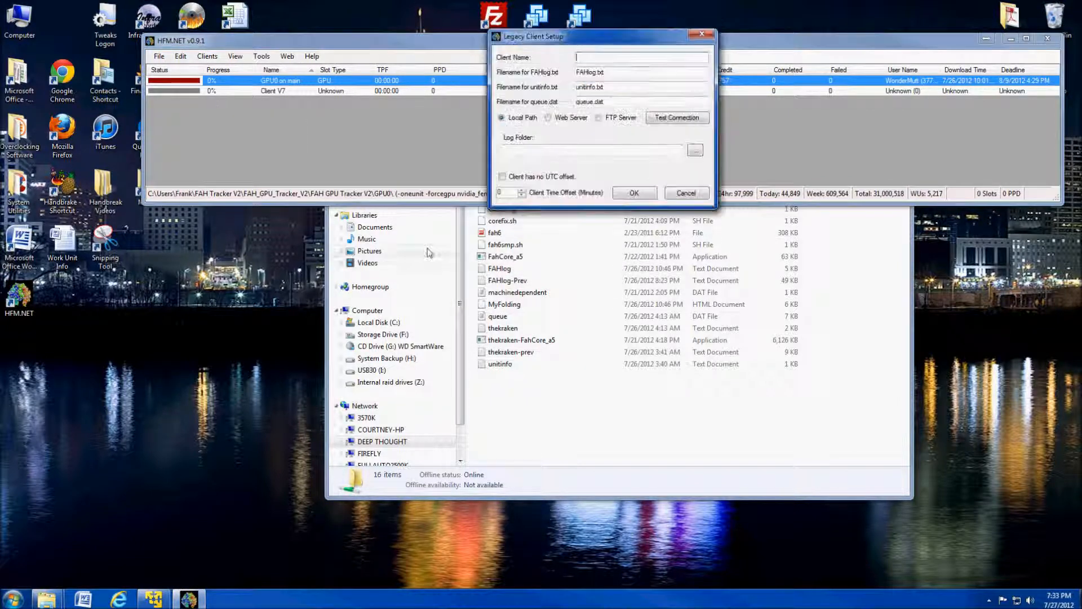
- Paste \\DEEP THOUGHT\fah in deep thought as the client's log folder and test the connection
left_click(555, 155)
key("ctrl+v")
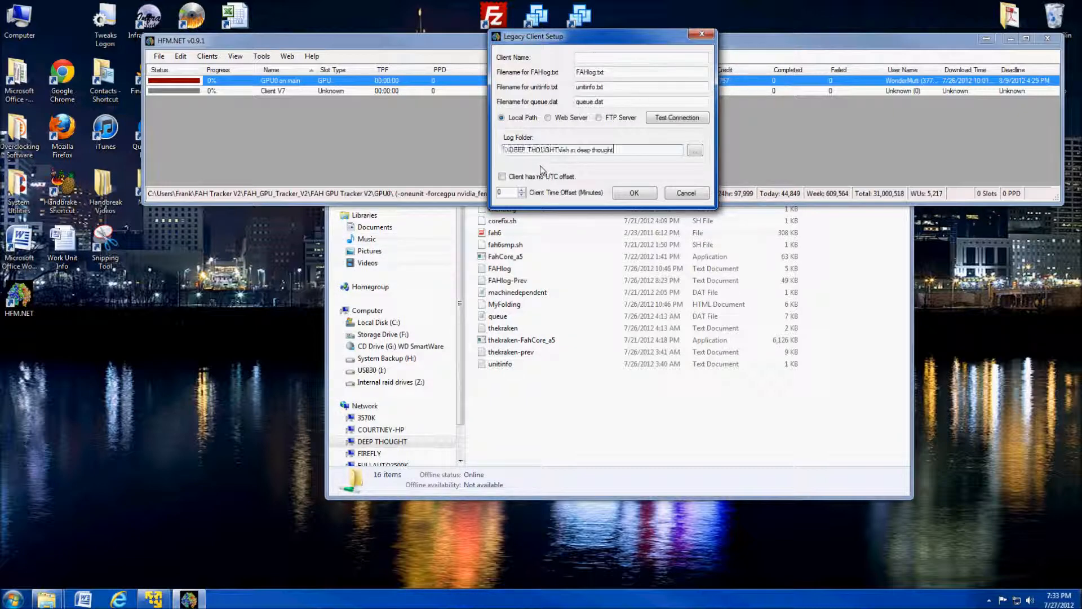
left_click(665, 123)
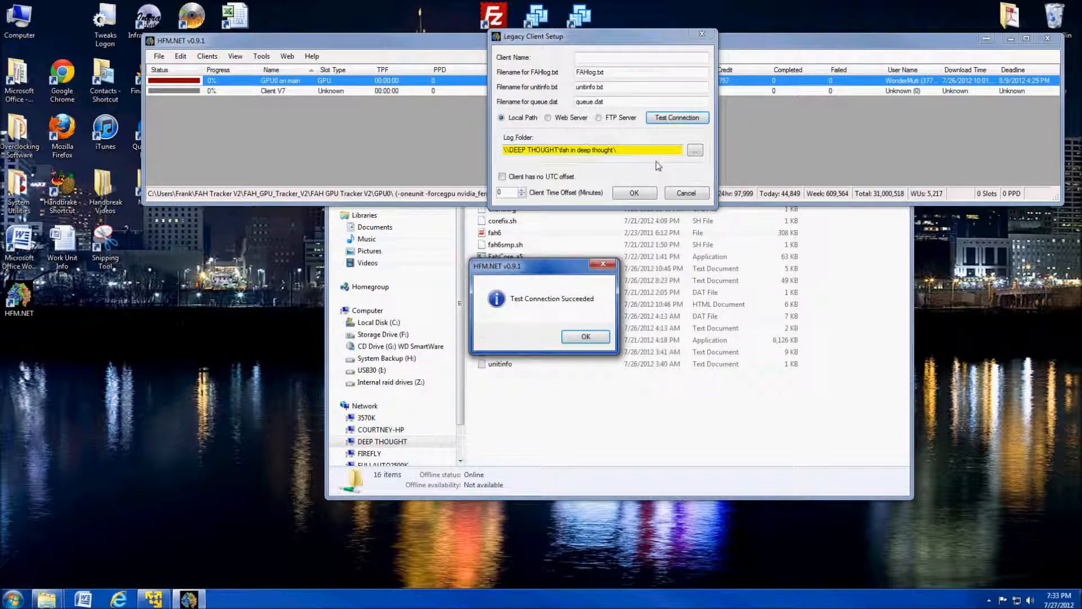
left_click(585, 337)
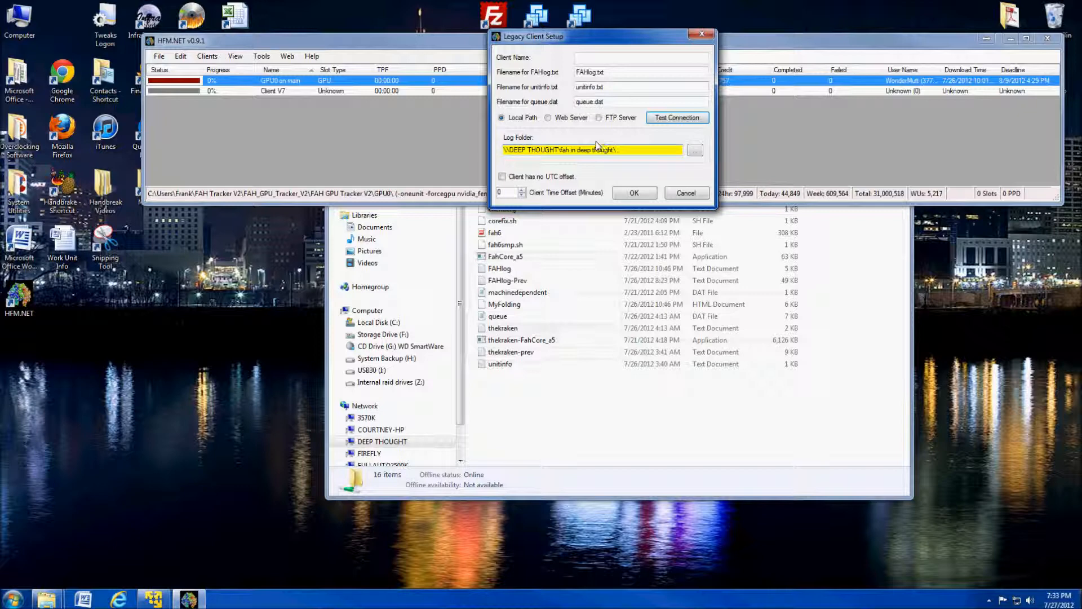
- Clear the pasted path from the log folder setting
left_click(643, 151)
key("BackSpace")
key("BackSpace")
key("BackSpace")
key("BackSpace")
key("BackSpace")
key("BackSpace")
key("BackSpace")
key("BackSpace")
key("BackSpace")
key("BackSpace")
key("BackSpace")
key("BackSpace")
key("BackSpace")
key("BackSpace")
key("BackSpace")
key("BackSpace")
key("BackSpace")
key("BackSpace")
key("BackSpace")
key("BackSpace")
key("BackSpace")
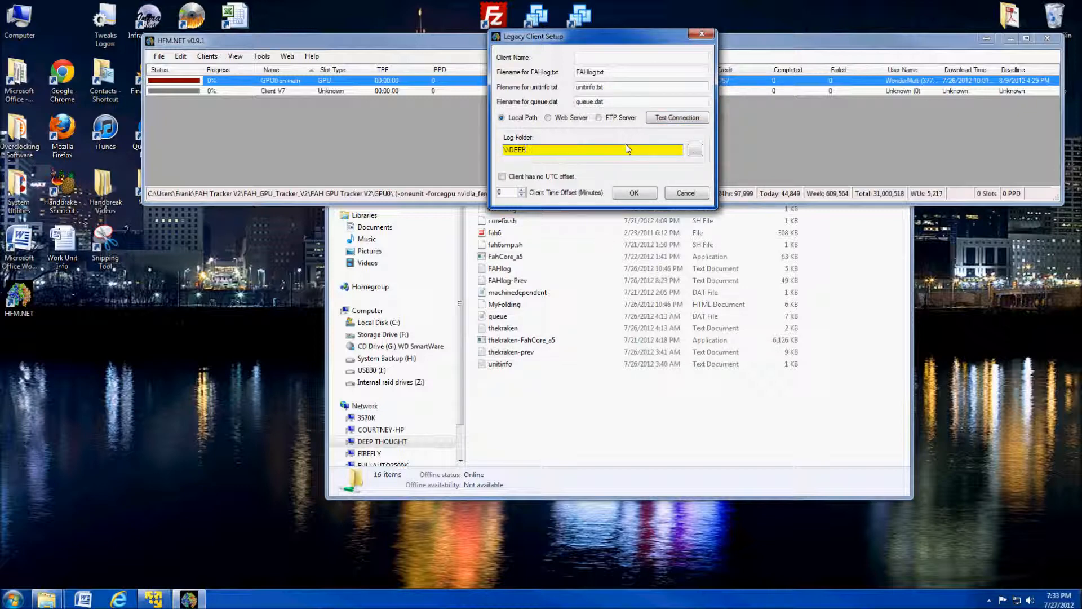
- Browse the network for the log folder, choose "fah in deep thought" under DEEP THOUGHT, and test the connection
left_click(695, 151)
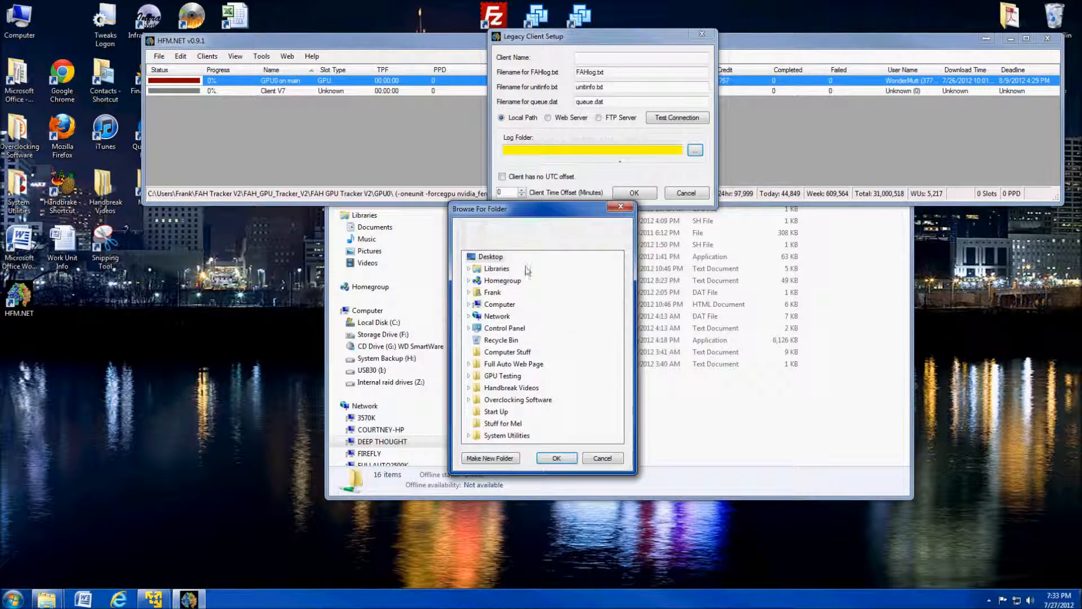
left_click(496, 317)
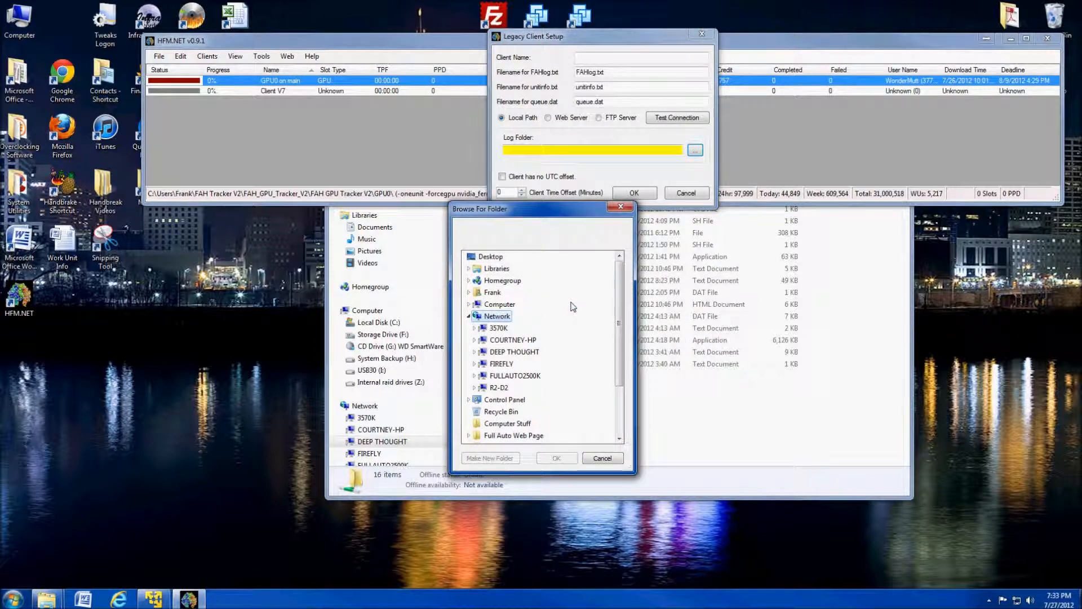
left_click(534, 353)
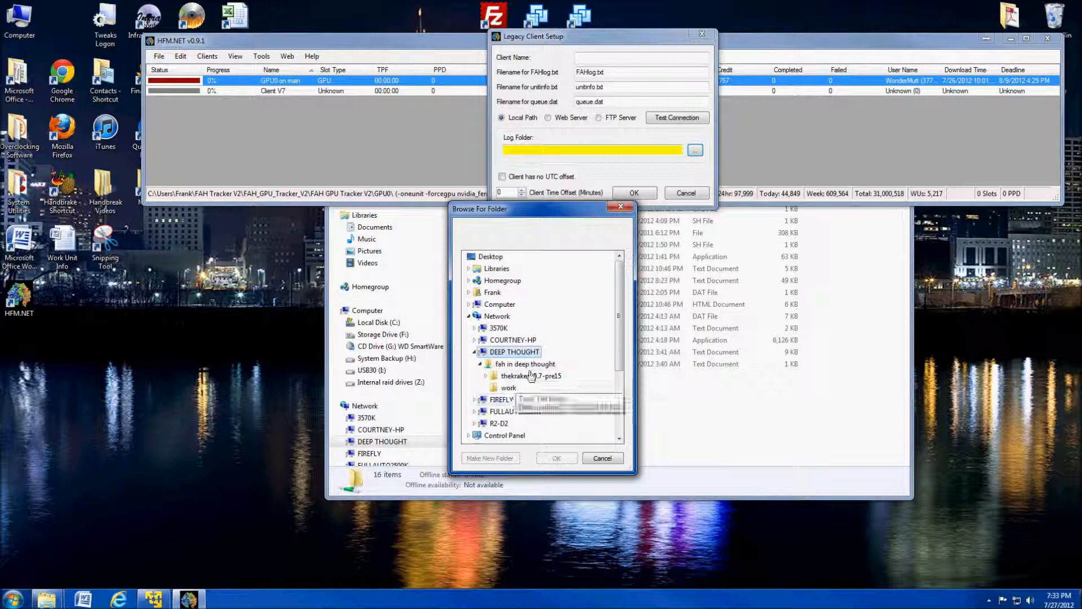
left_click(533, 365)
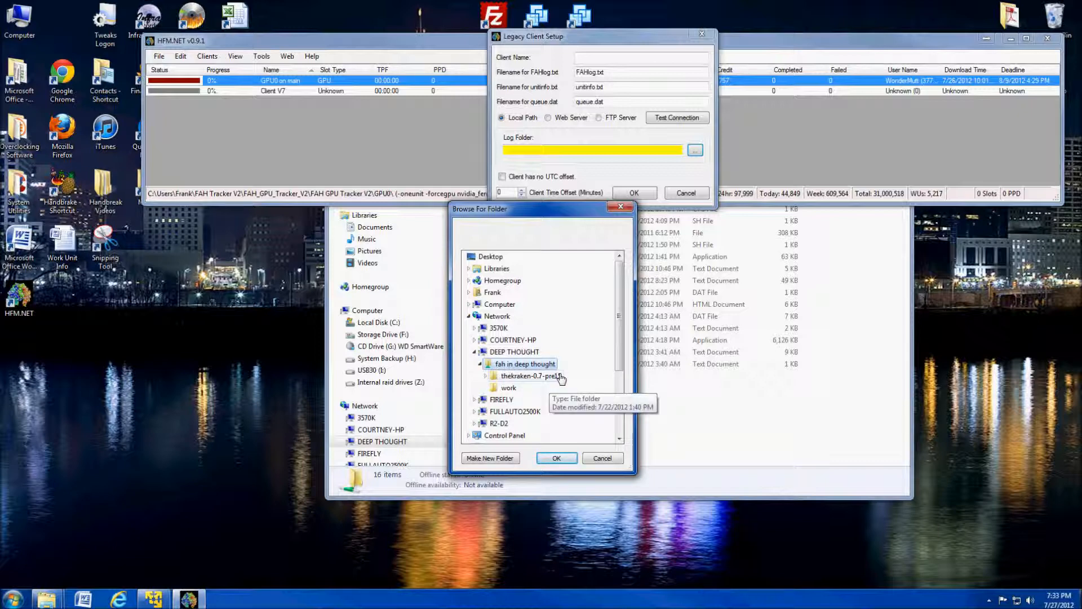
left_click(556, 457)
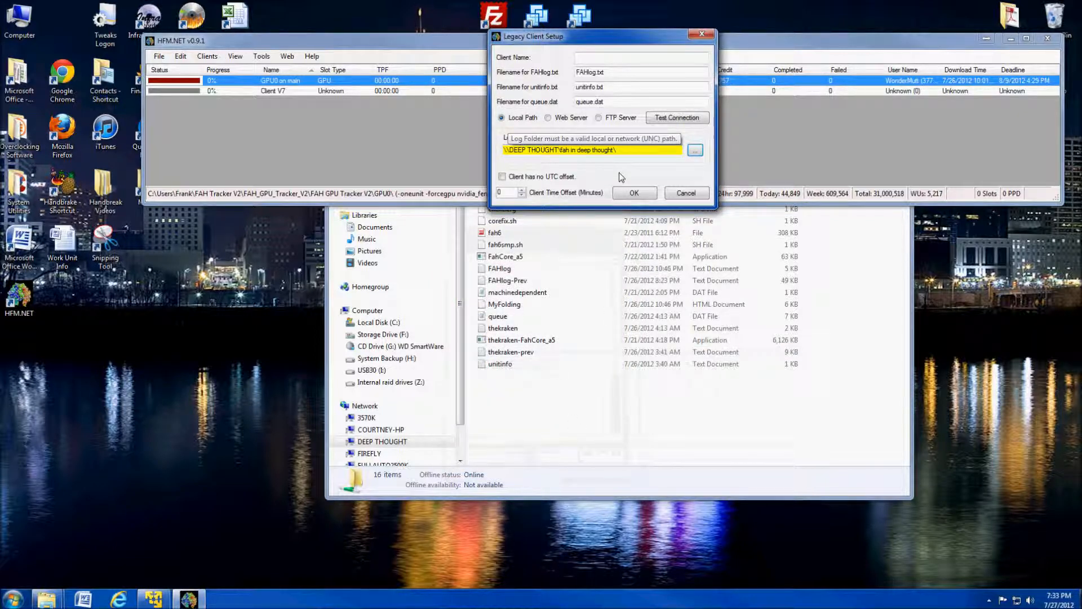
left_click(677, 118)
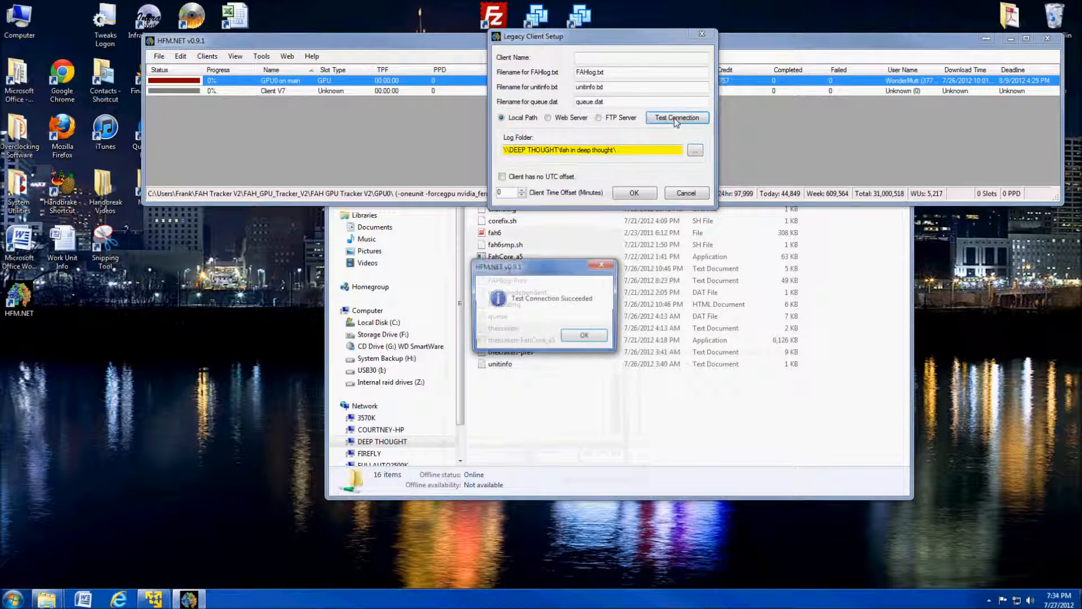
left_click(582, 338)
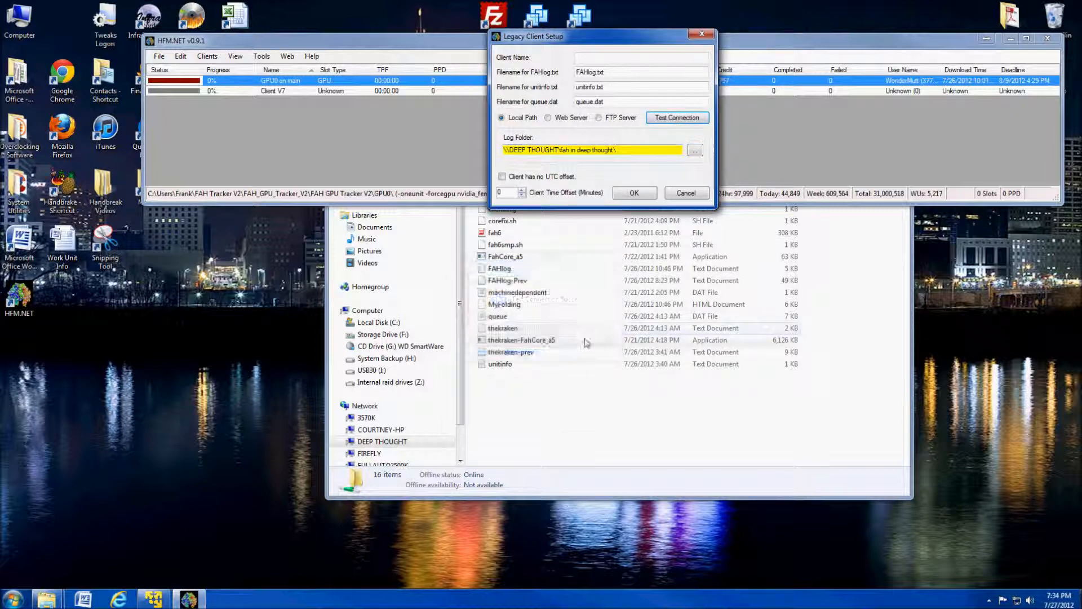
- Name the client Deep Thought, save it by accepting the input despite validation errors, and select it in the client list
left_click(590, 59)
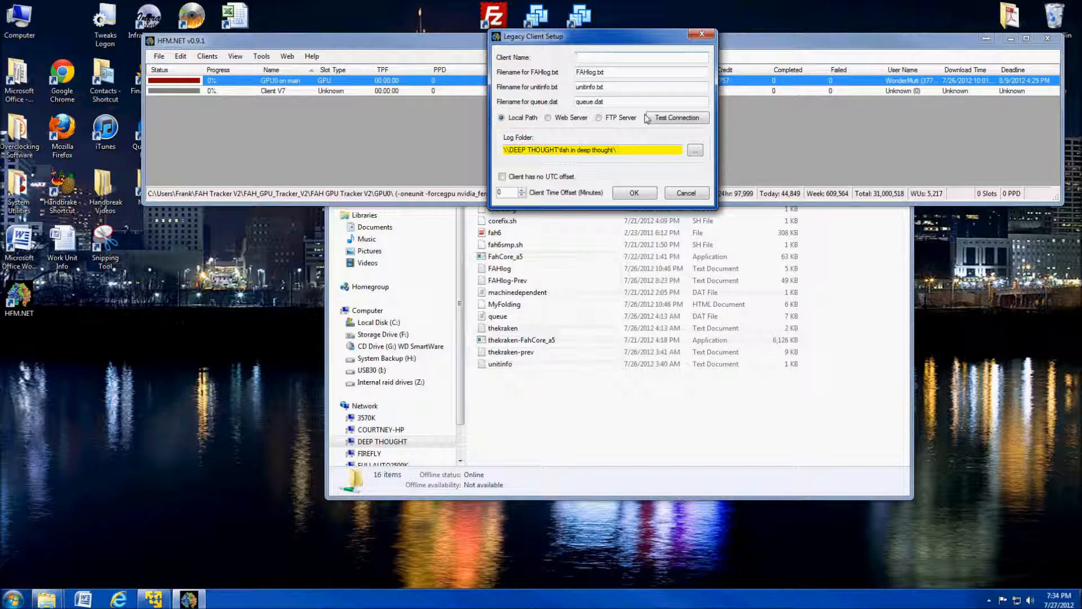
type("Deep")
left_click(615, 193)
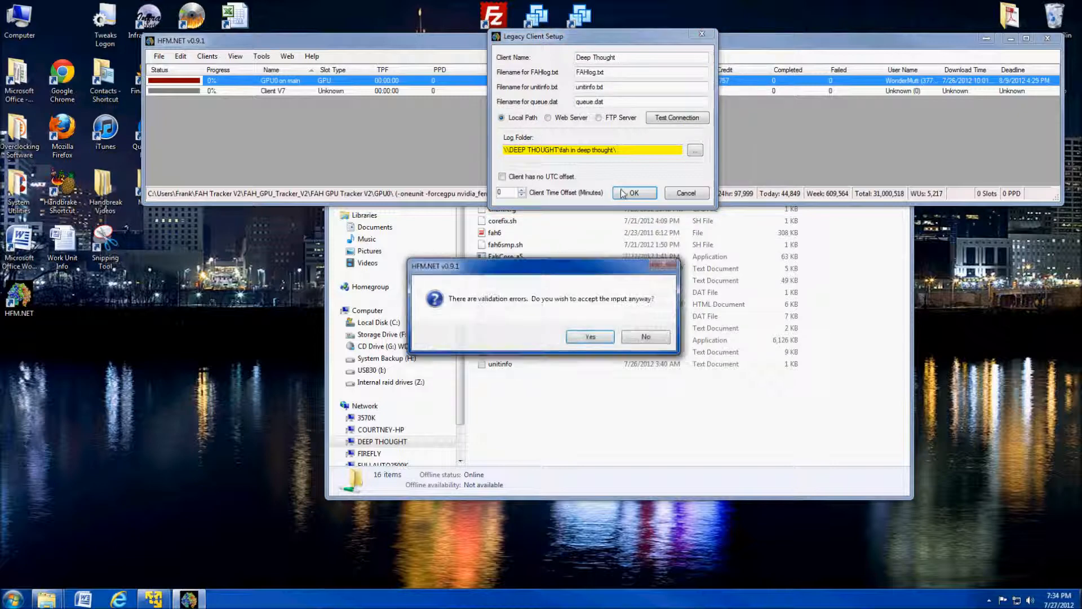
left_click(593, 338)
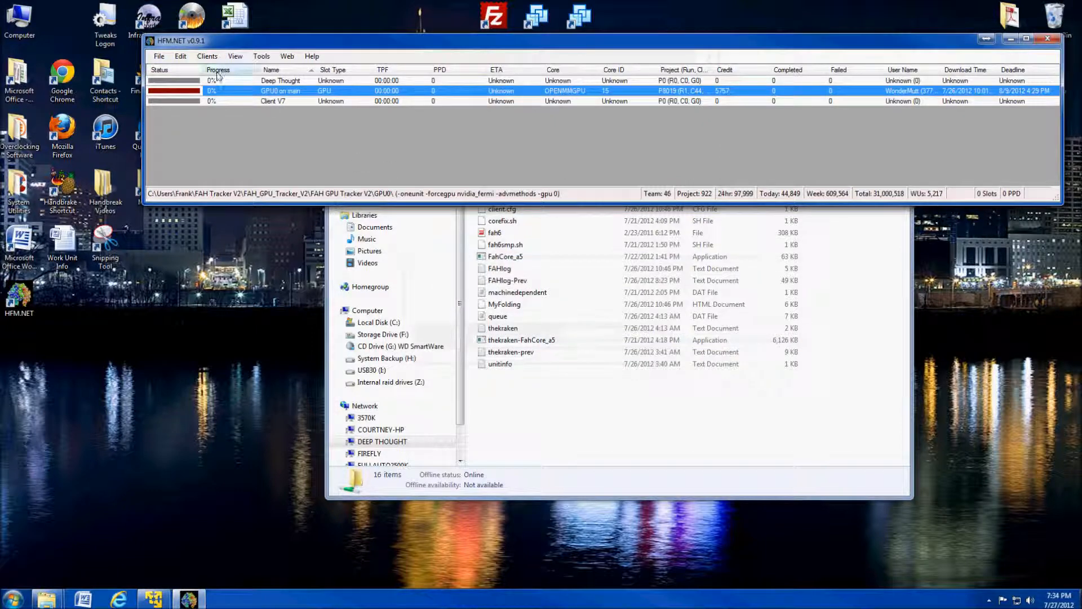
left_click(236, 82)
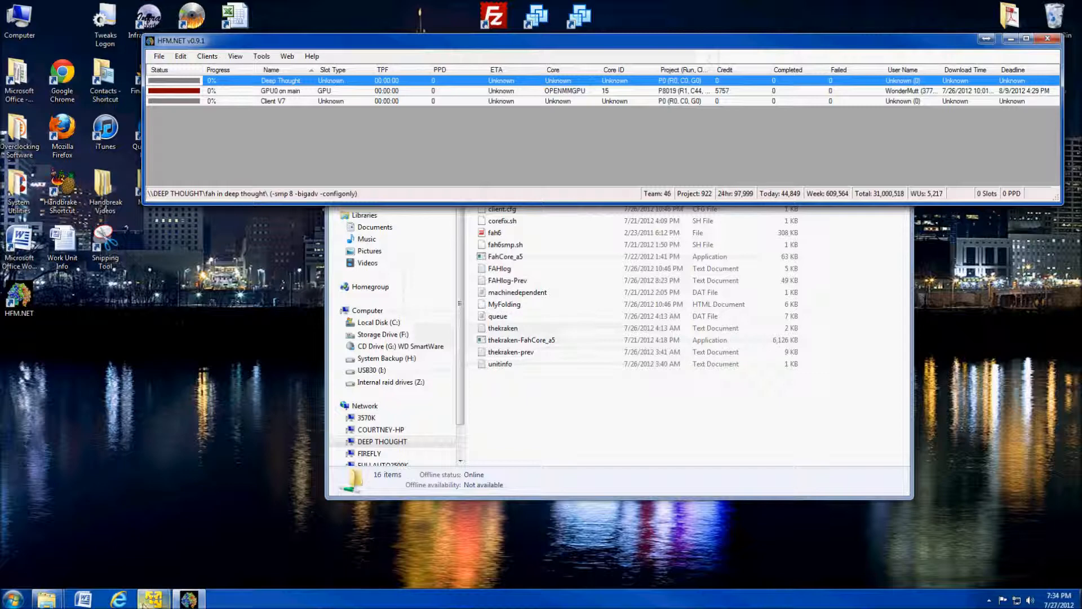
- Switch to the Folding1 virtual machine in VMware Player and enable fah6smp in Ubuntu's startup applications
mouse_move(159, 605)
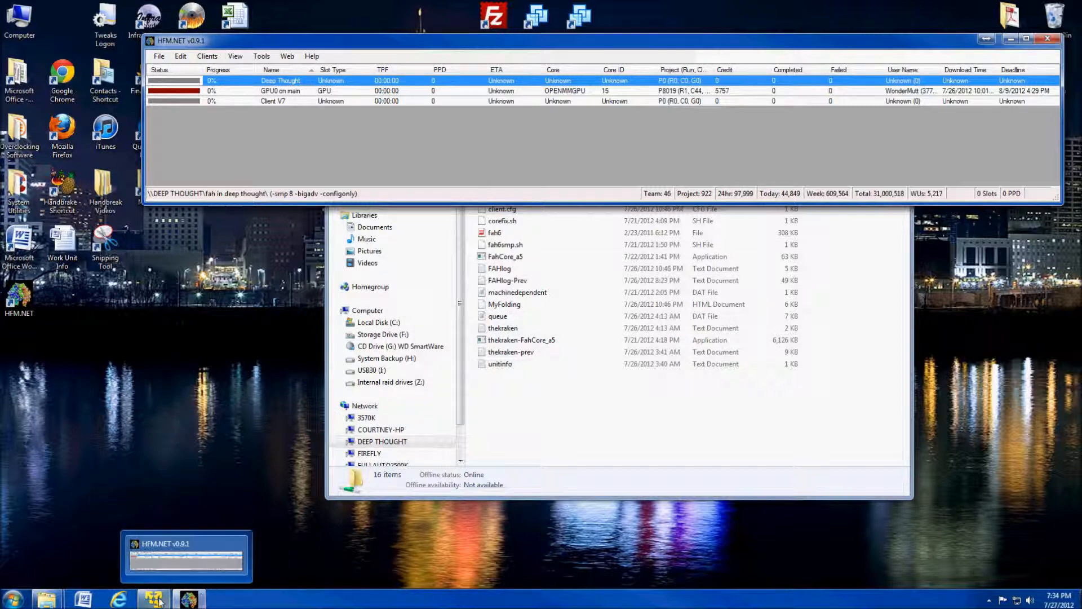
left_click(153, 599)
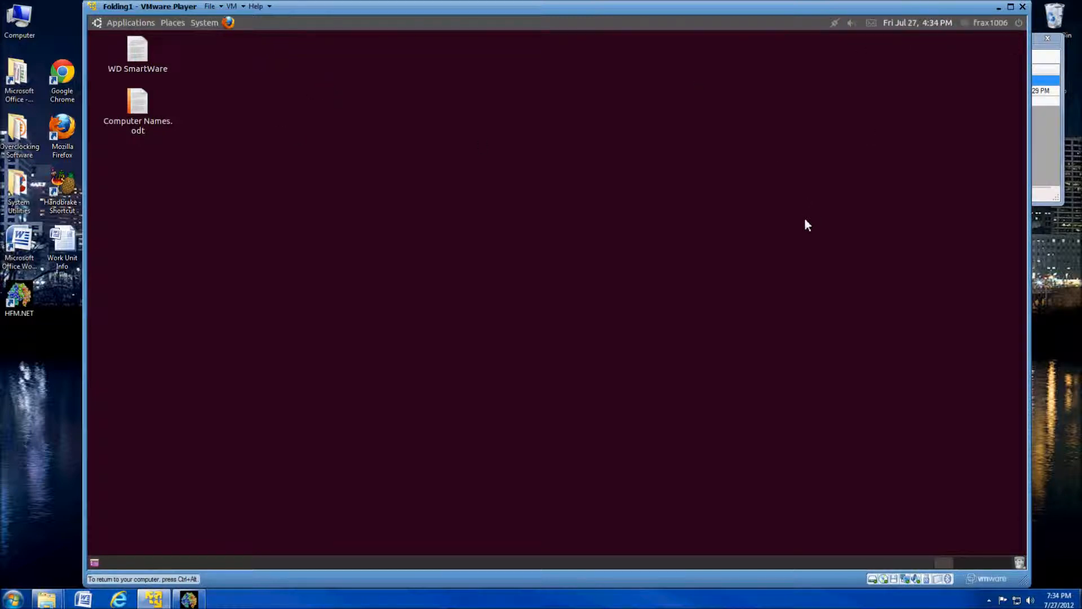
left_click(1021, 25)
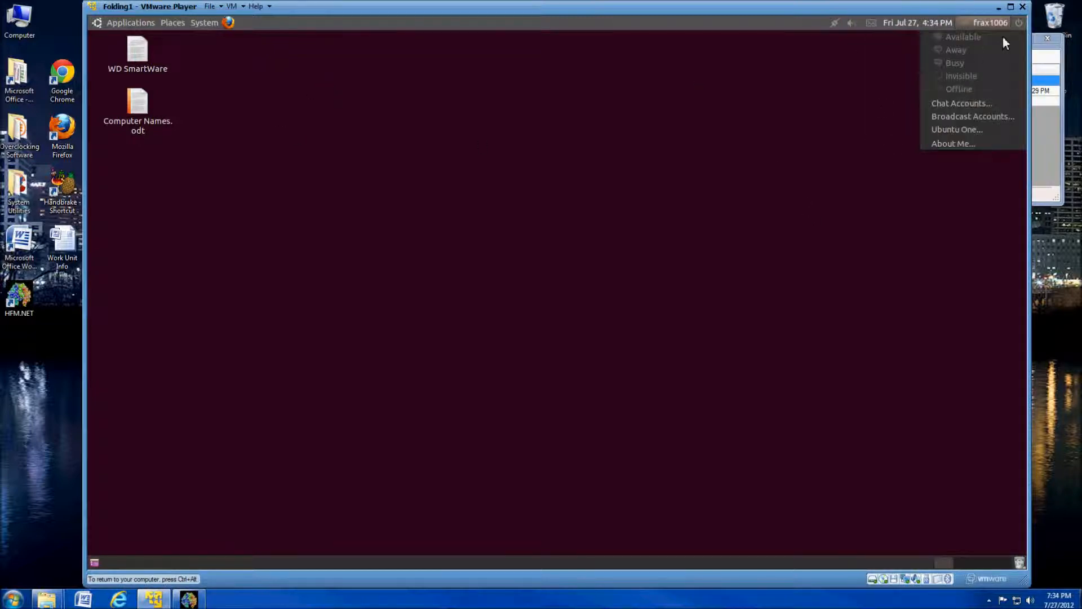
left_click(493, 96)
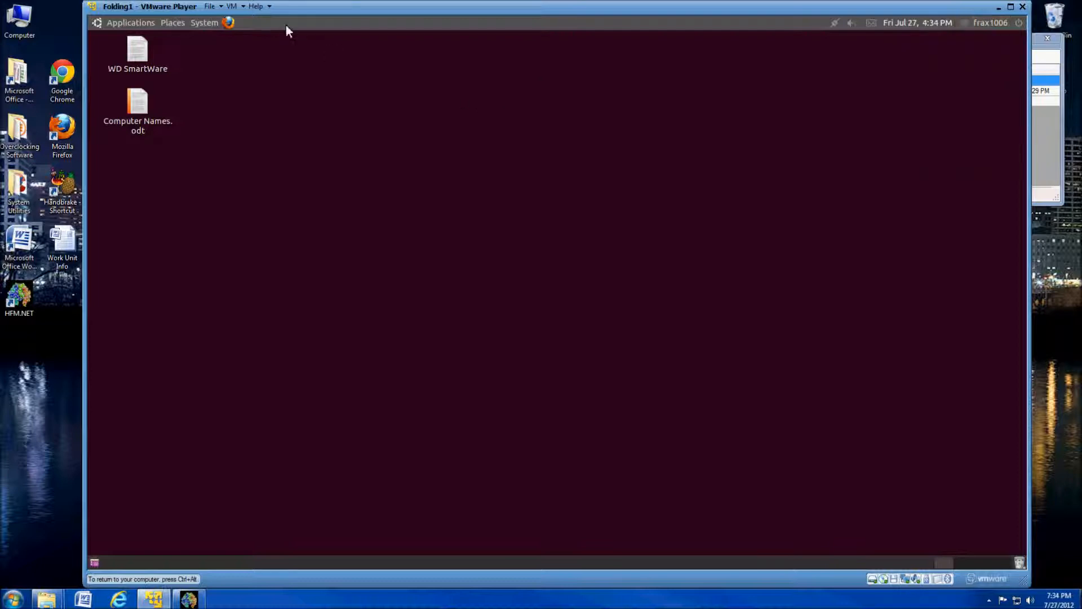
left_click(211, 28)
mouse_move(202, 55)
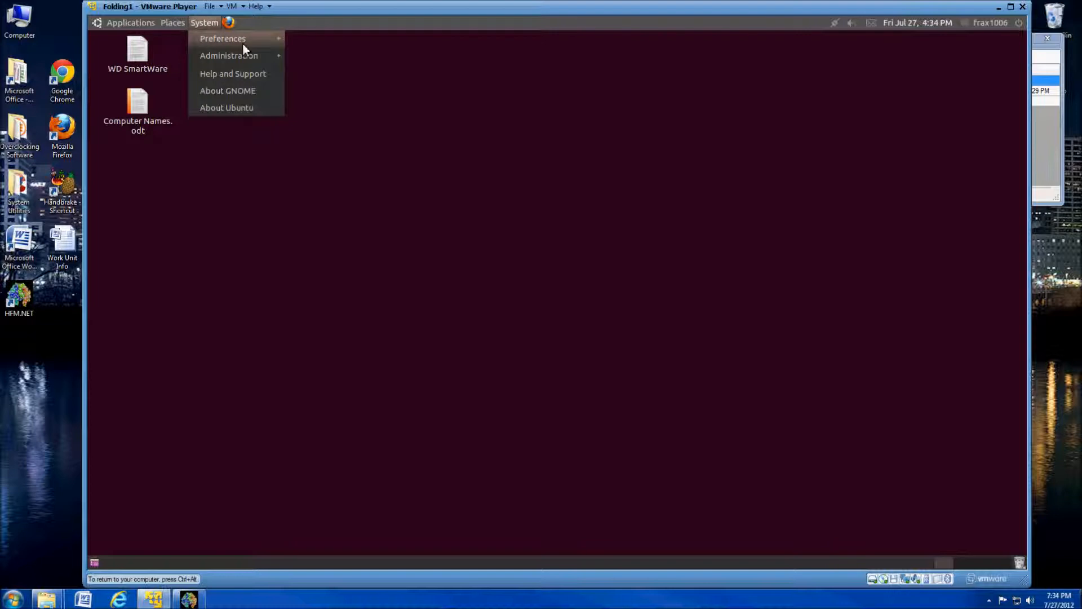
mouse_move(242, 43)
left_click(357, 398)
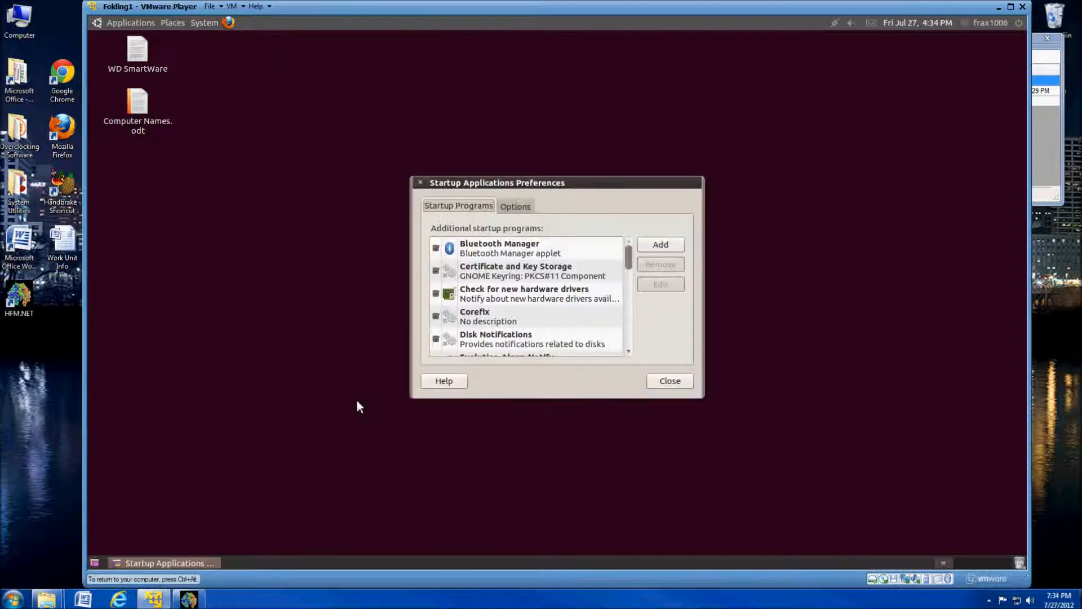
scroll(627, 267, "down", 3)
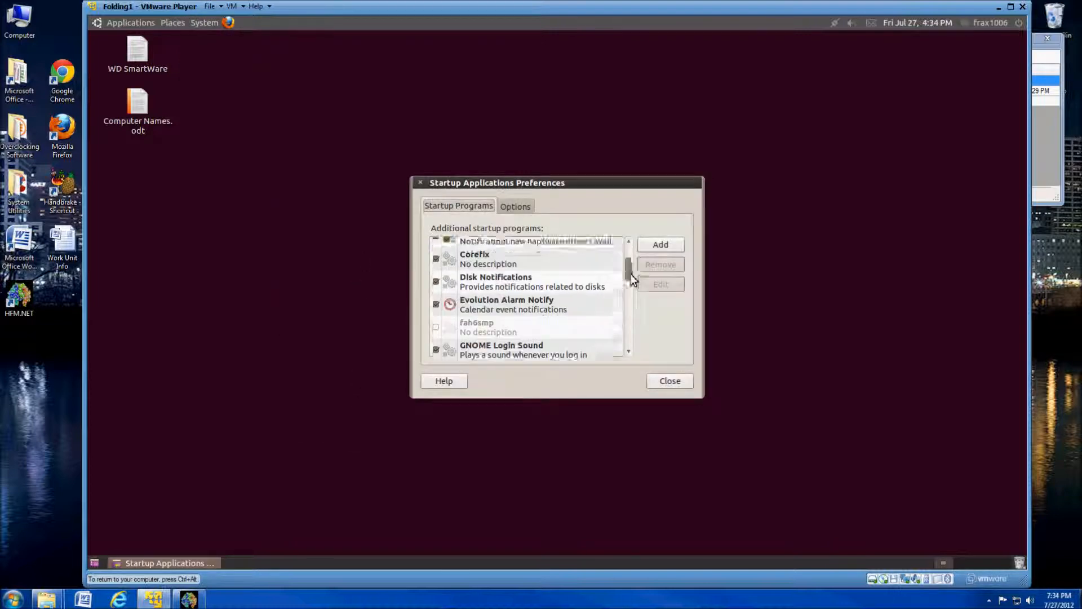
left_click(438, 303)
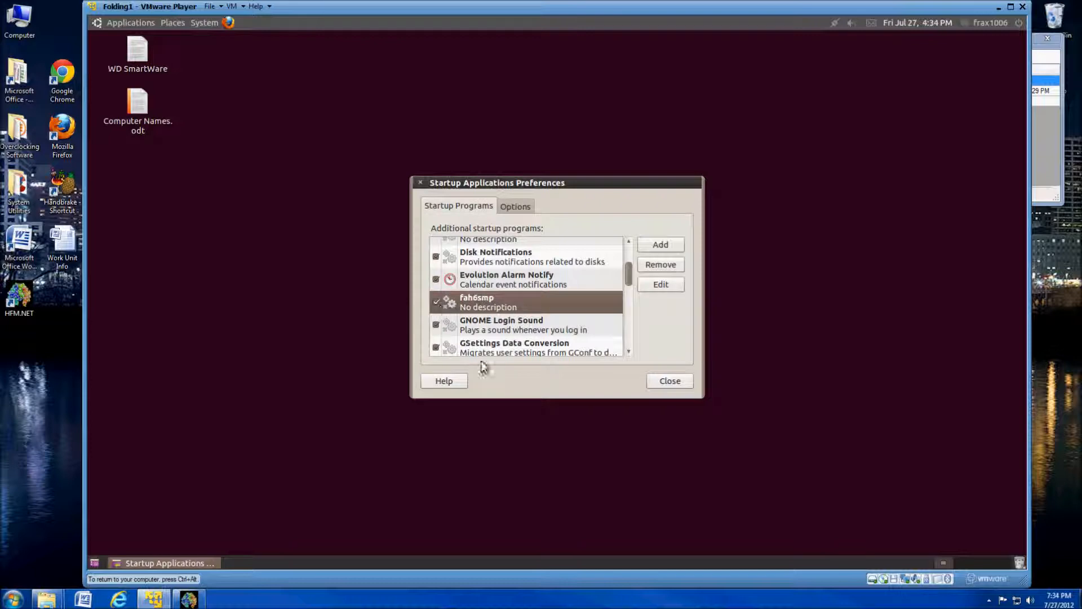
left_click(658, 384)
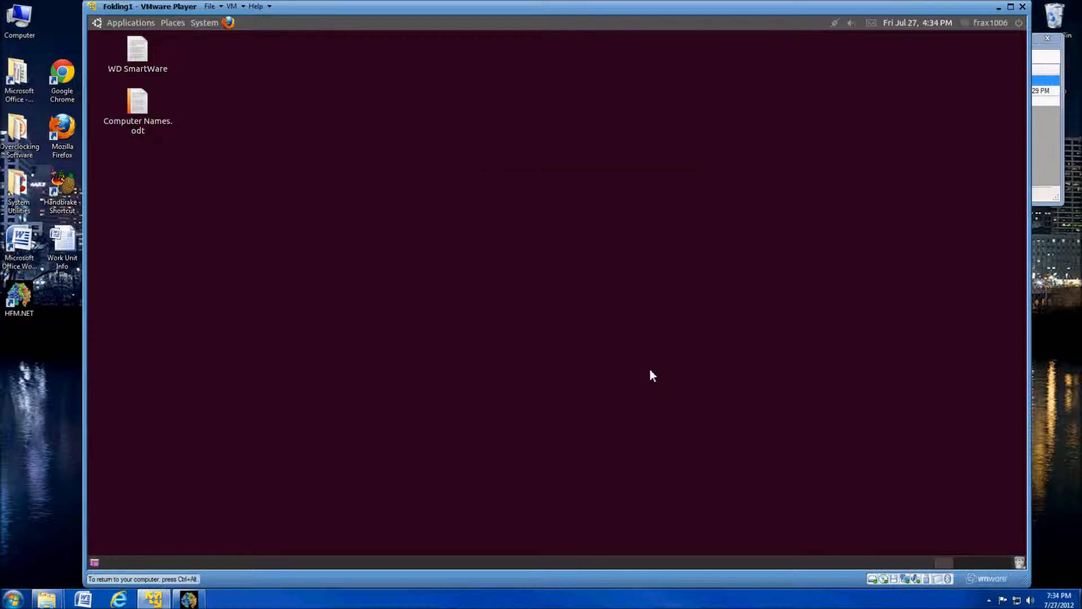
- Restart the Ubuntu guest system and confirm the restart
left_click(1021, 25)
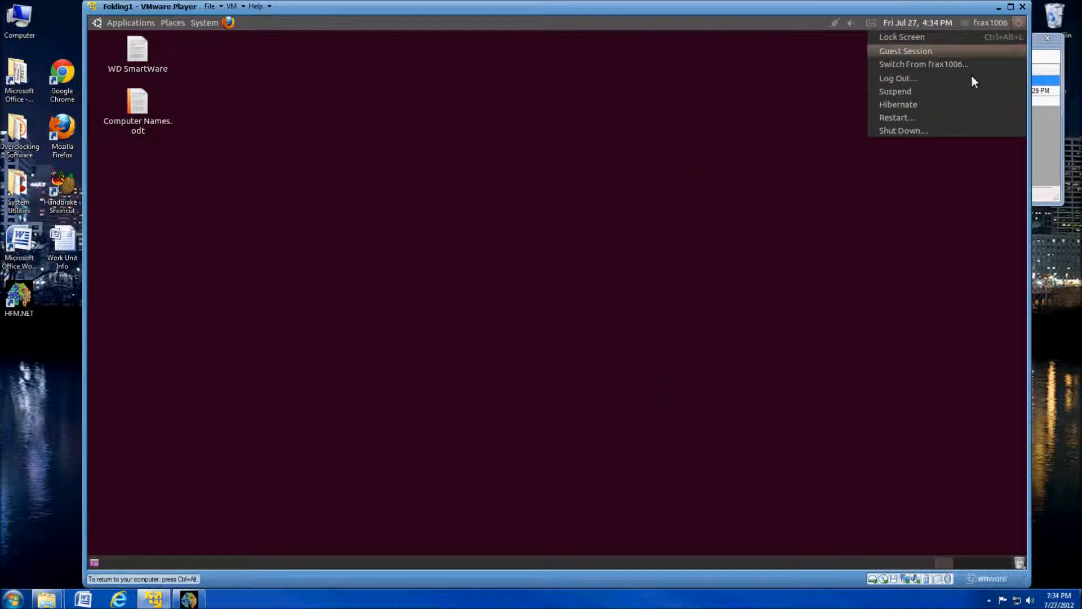
left_click(904, 119)
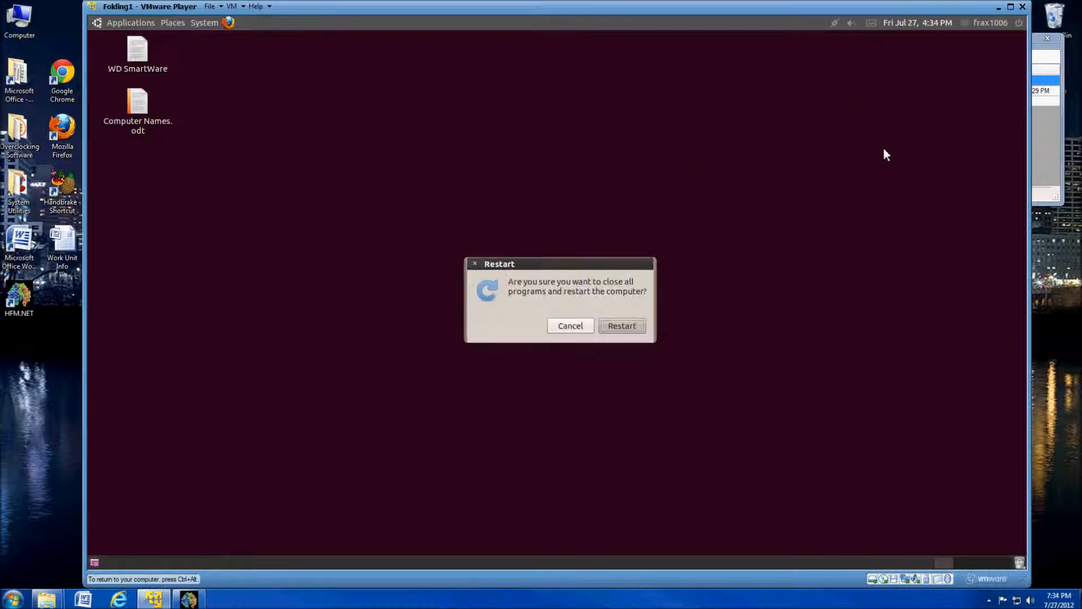
left_click(623, 326)
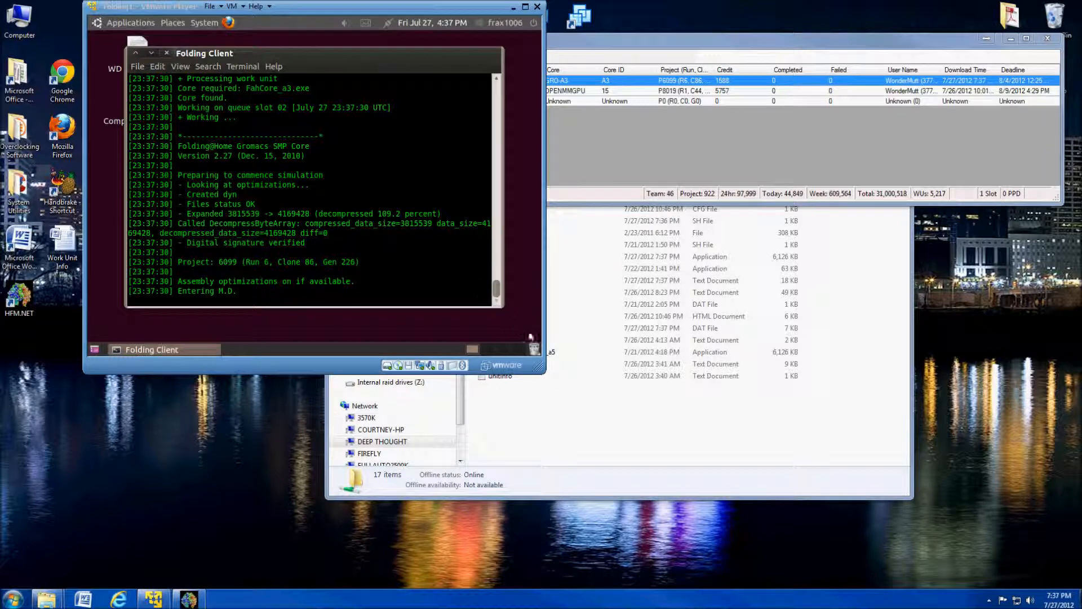
- Enlarge the Folding1 virtual machine window and review the Folding Client terminal output
left_click_drag(542, 371, 756, 564)
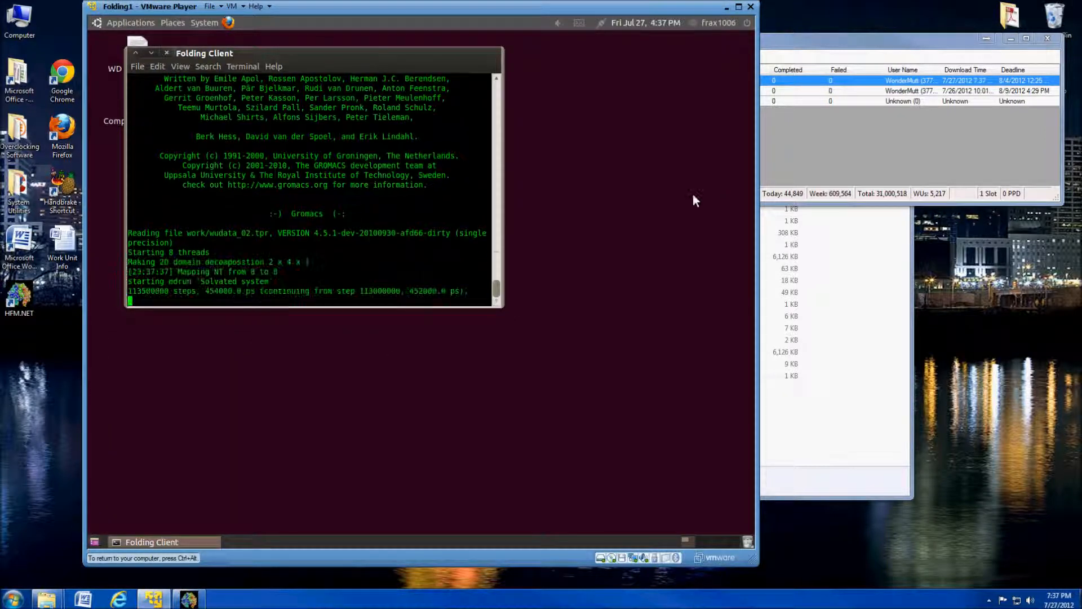
scroll(454, 191, "up", 5)
scroll(453, 191, "up", 3)
scroll(191, 178, "up", 5)
scroll(343, 188, "down", 15)
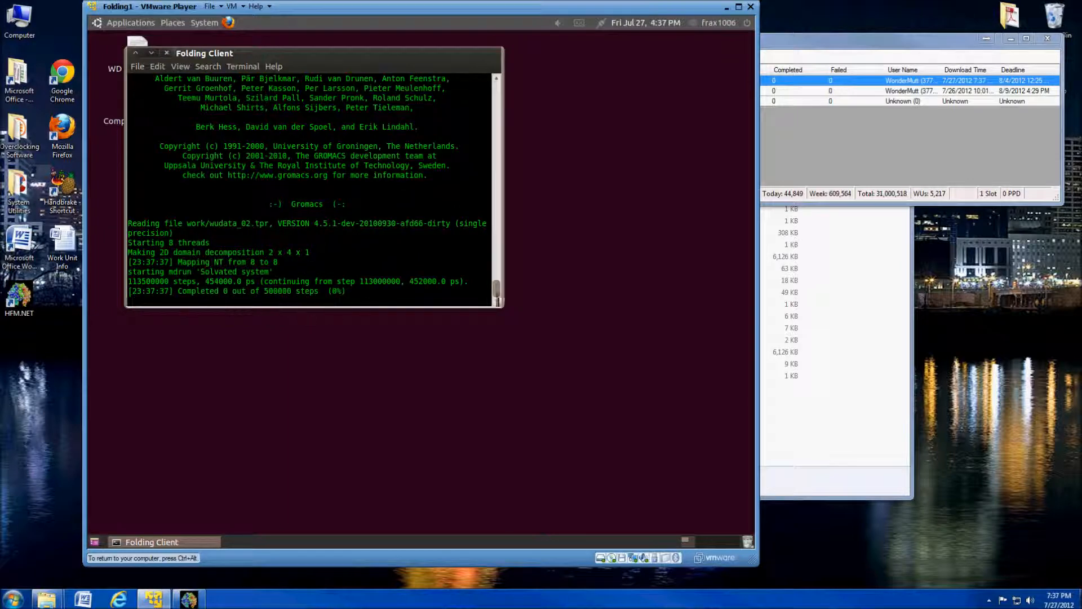
- Switch to HFM.NET and refresh the Deep Thought client, checking it against the Folding Client terminal in the virtual machine
left_click(789, 39)
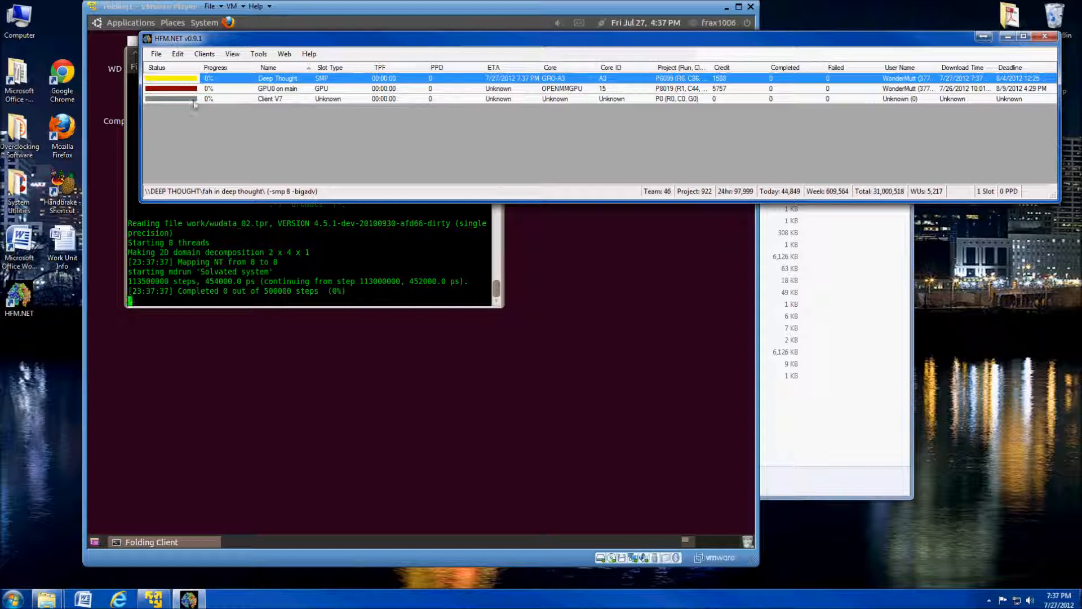
right_click(217, 79)
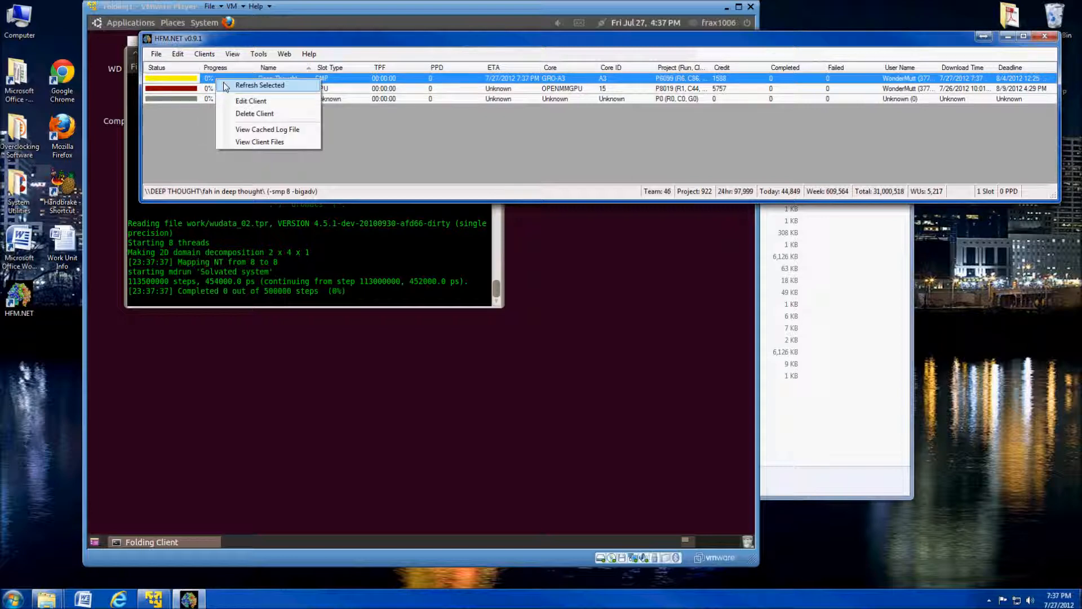
left_click(252, 89)
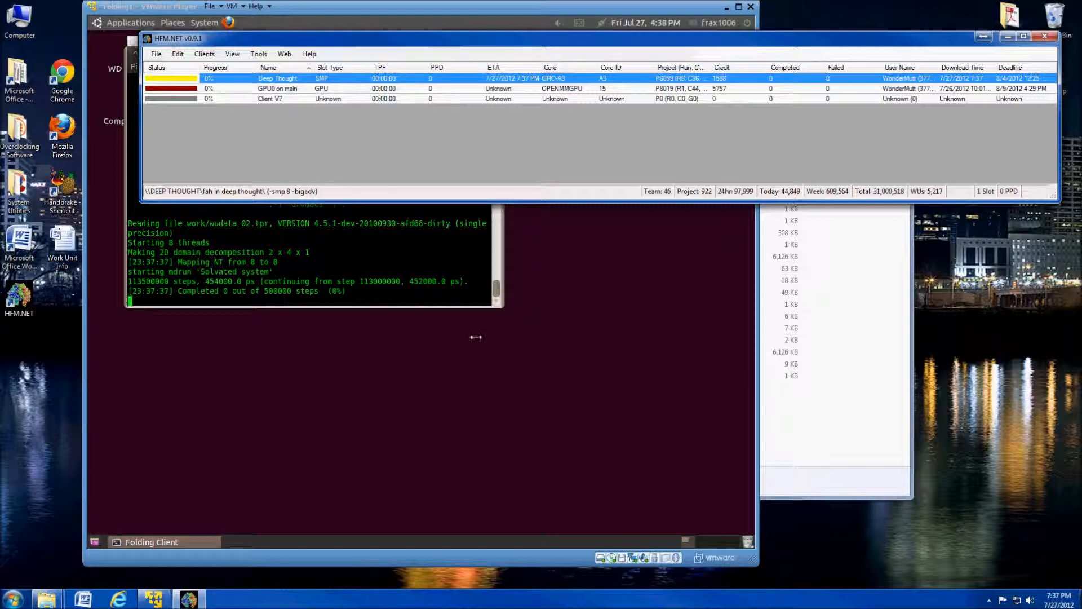
left_click(421, 293)
key("ctrl+alt")
left_click(778, 62)
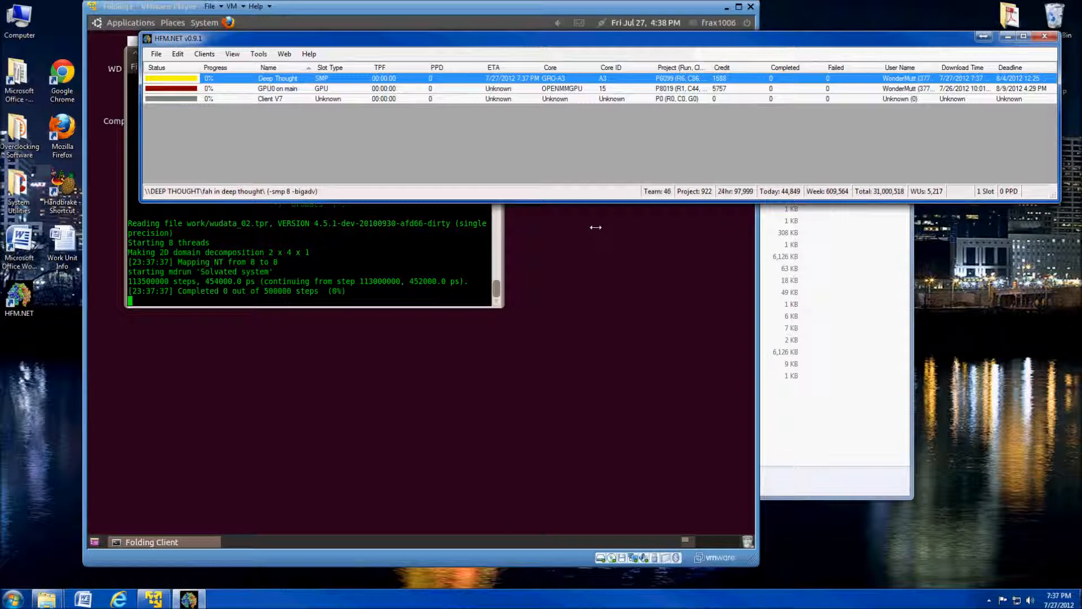